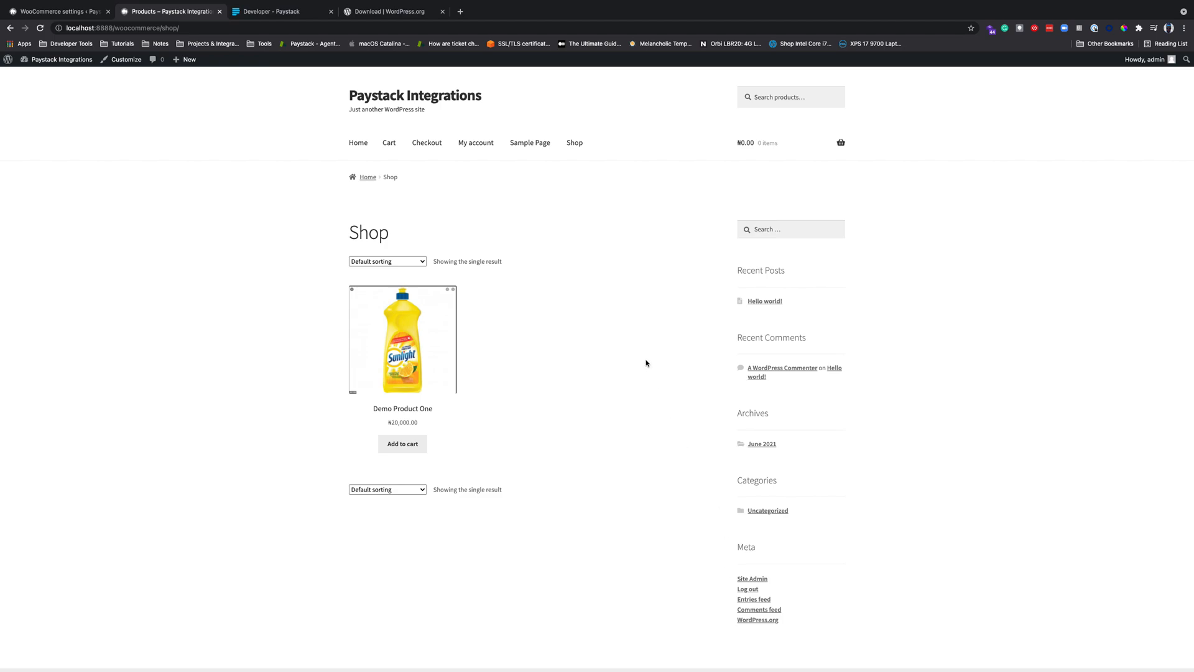
Step: Open the site's admin dashboard and search the new plugins directory for "woocommerce"
mouse_move(69, 62)
left_click(43, 77)
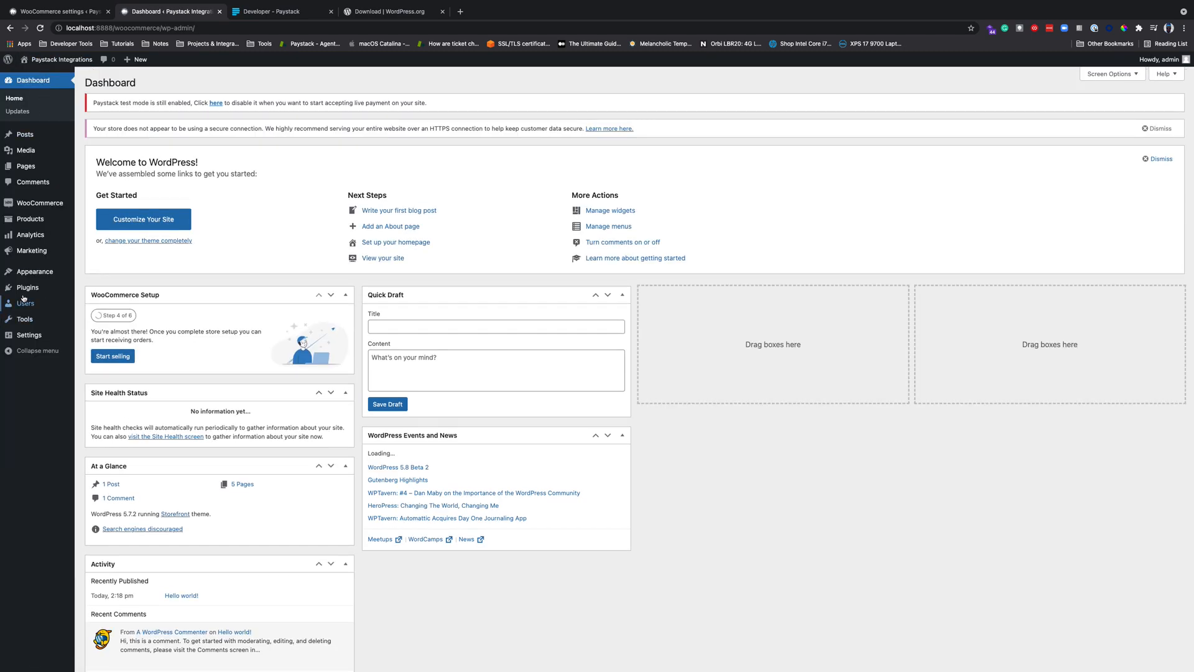
mouse_move(26, 289)
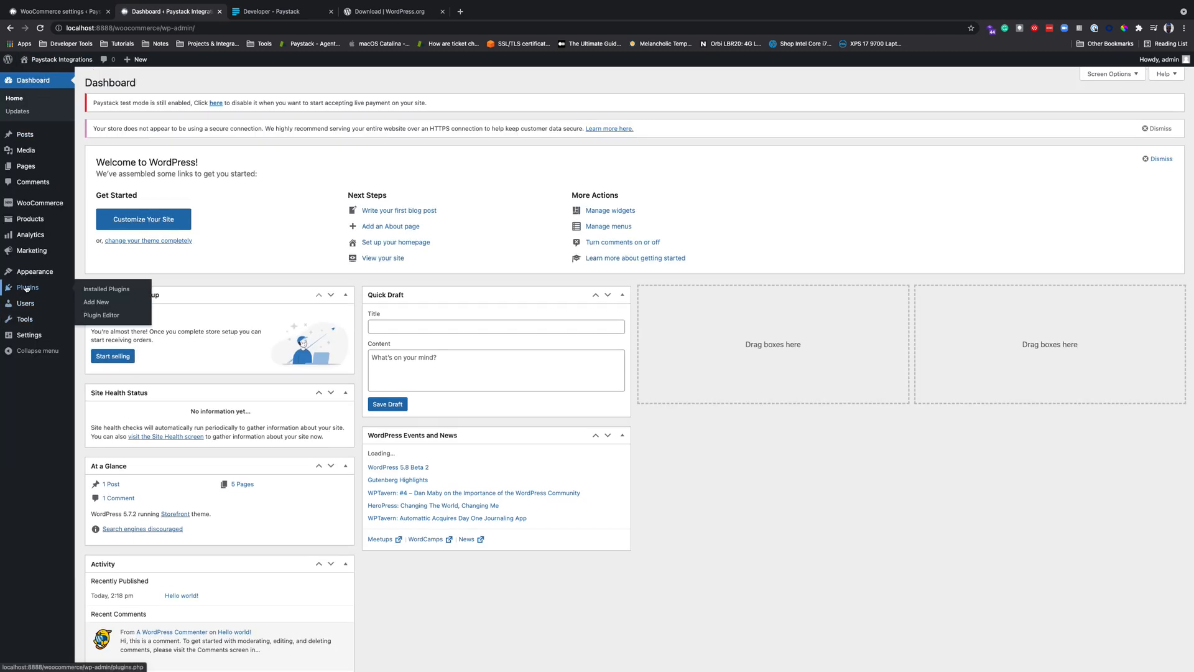
left_click(103, 304)
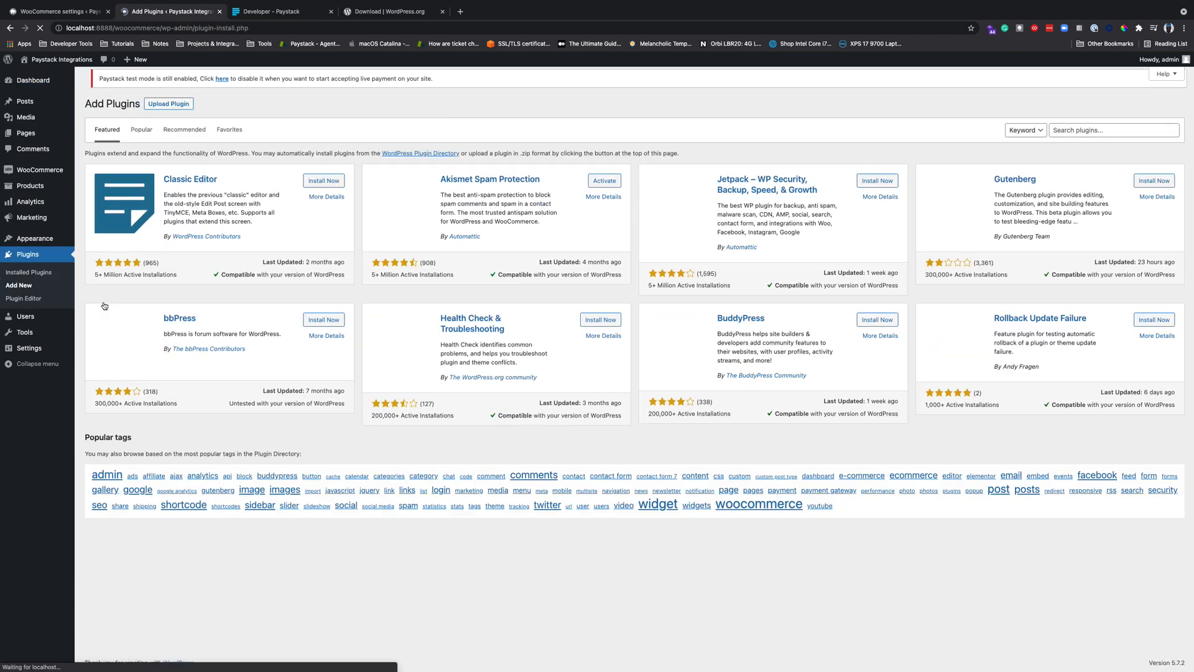
left_click(1083, 135)
type("woocommerce")
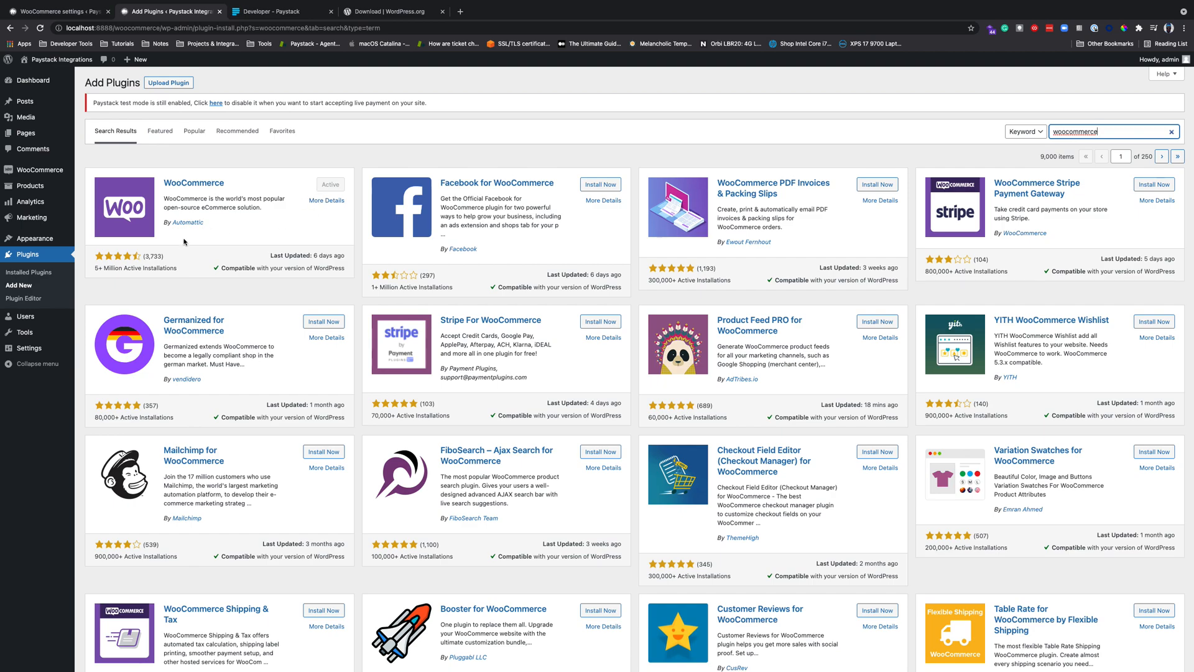
Step: Open the Paystack account connection form from WooCommerce's payment setup task
mouse_move(35, 172)
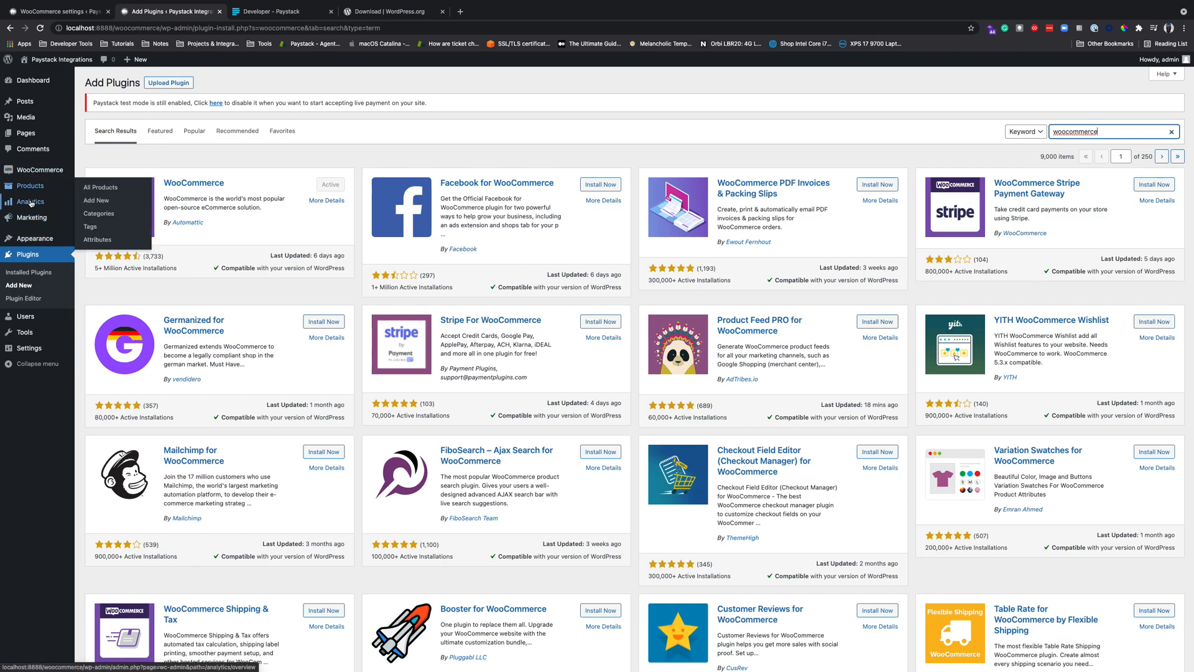
mouse_move(31, 217)
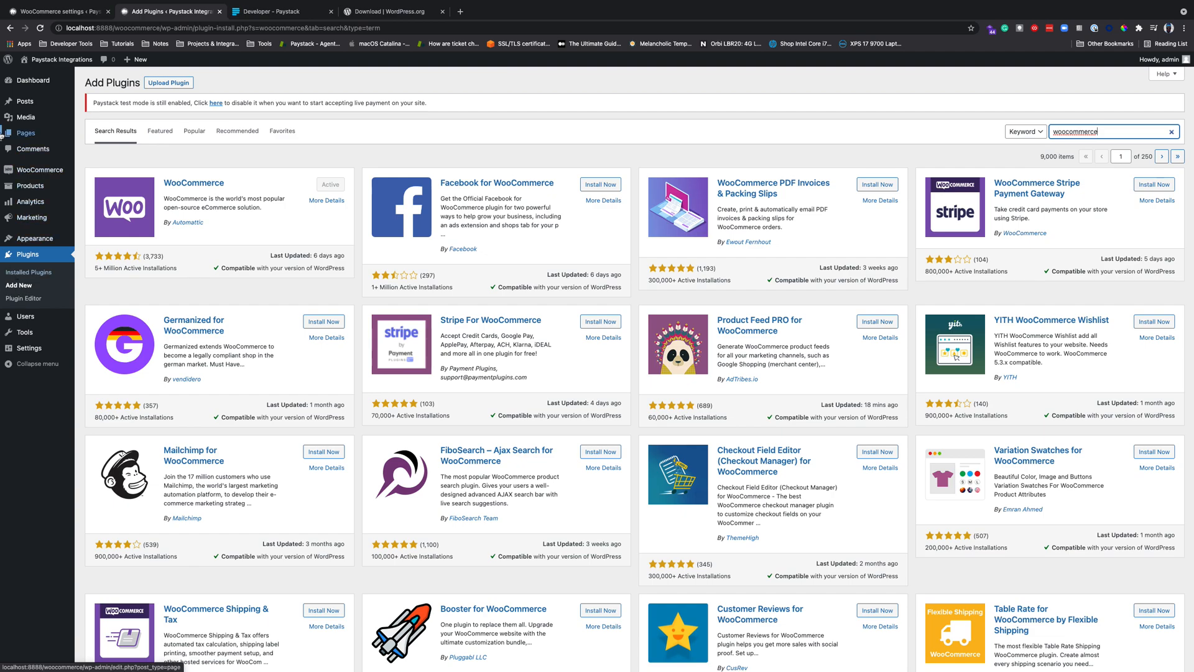
left_click(92, 172)
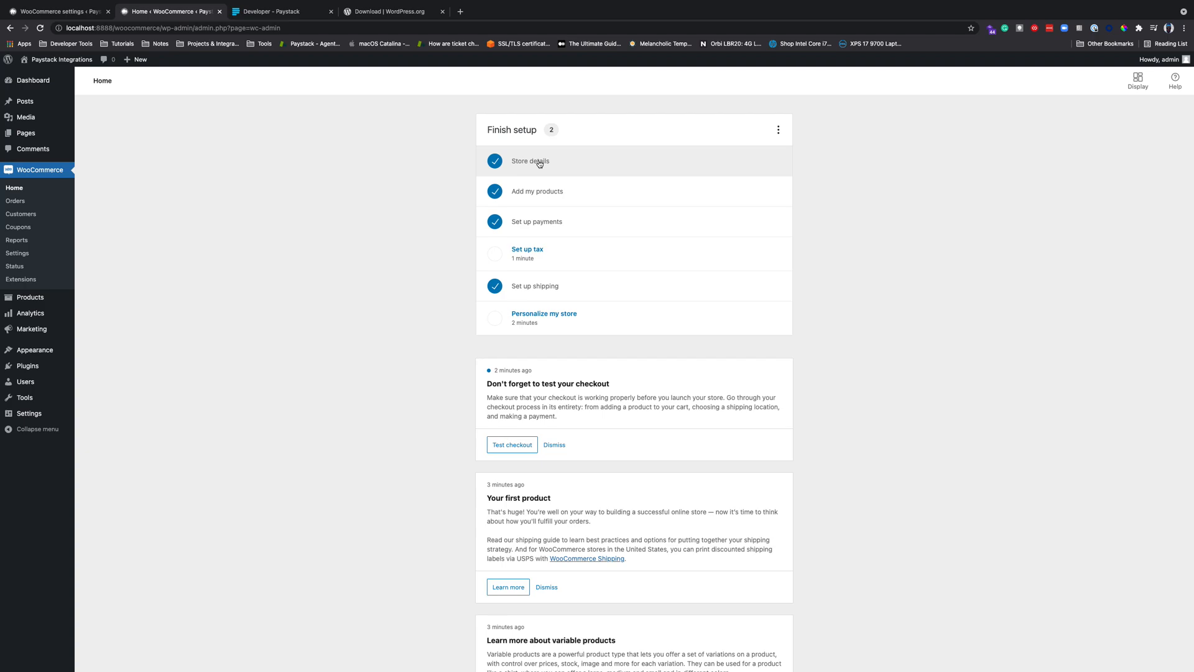
left_click(542, 226)
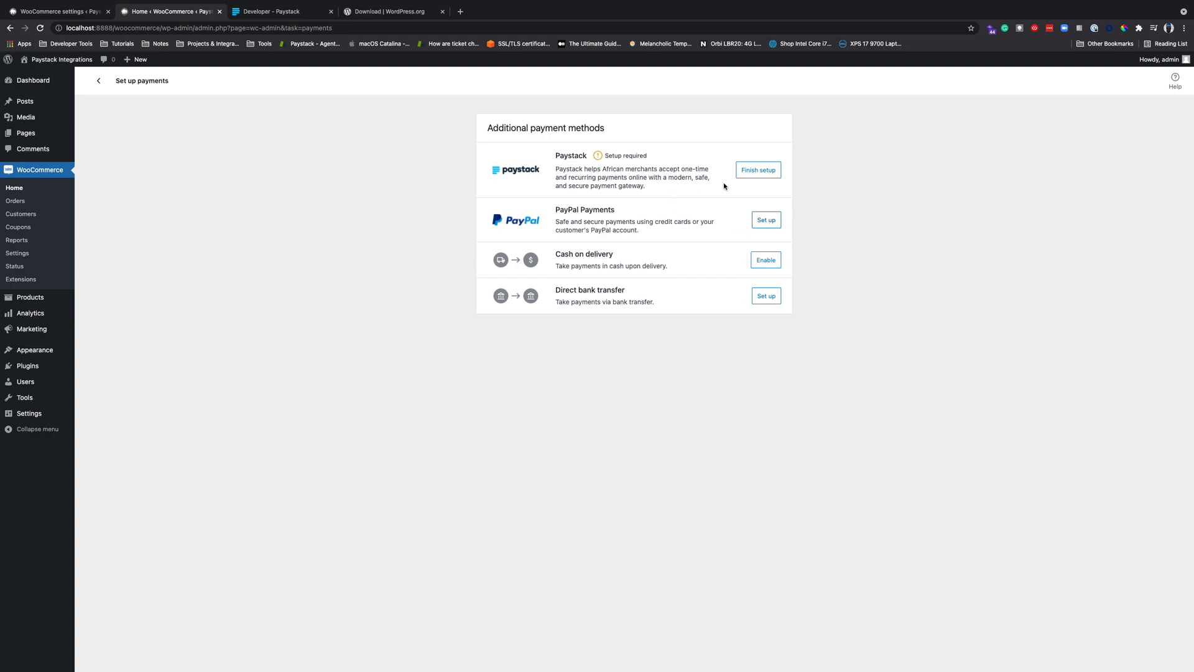
left_click(765, 176)
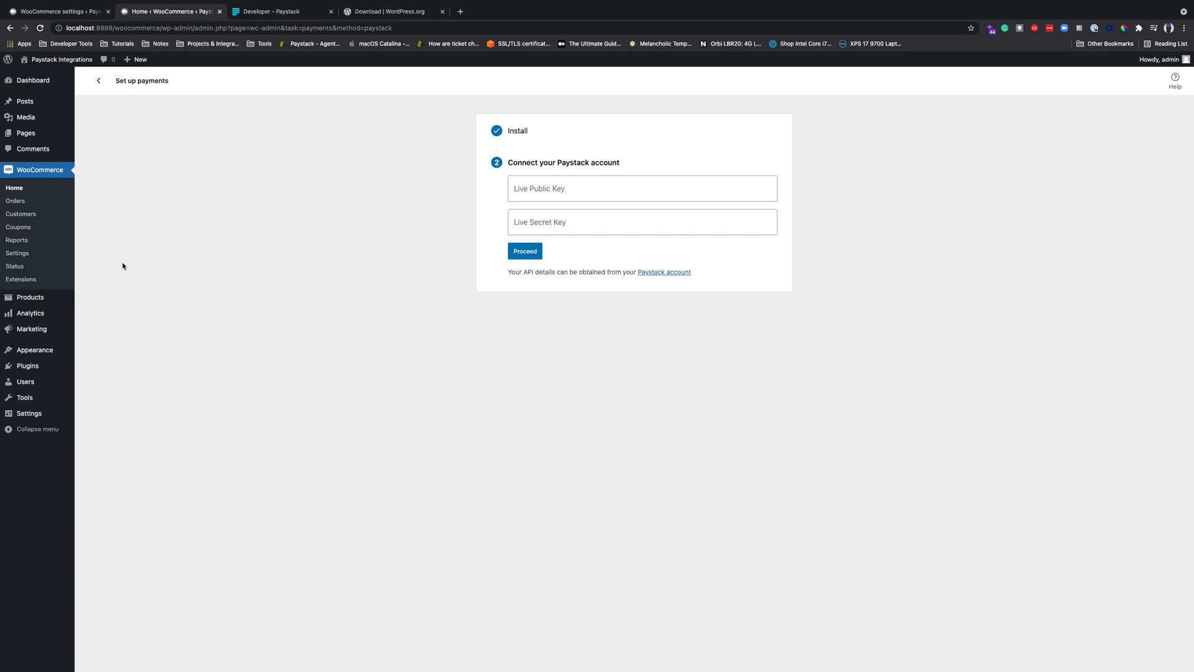
Step: Search the new plugins directory for "Paystack woocommerce"
mouse_move(31, 369)
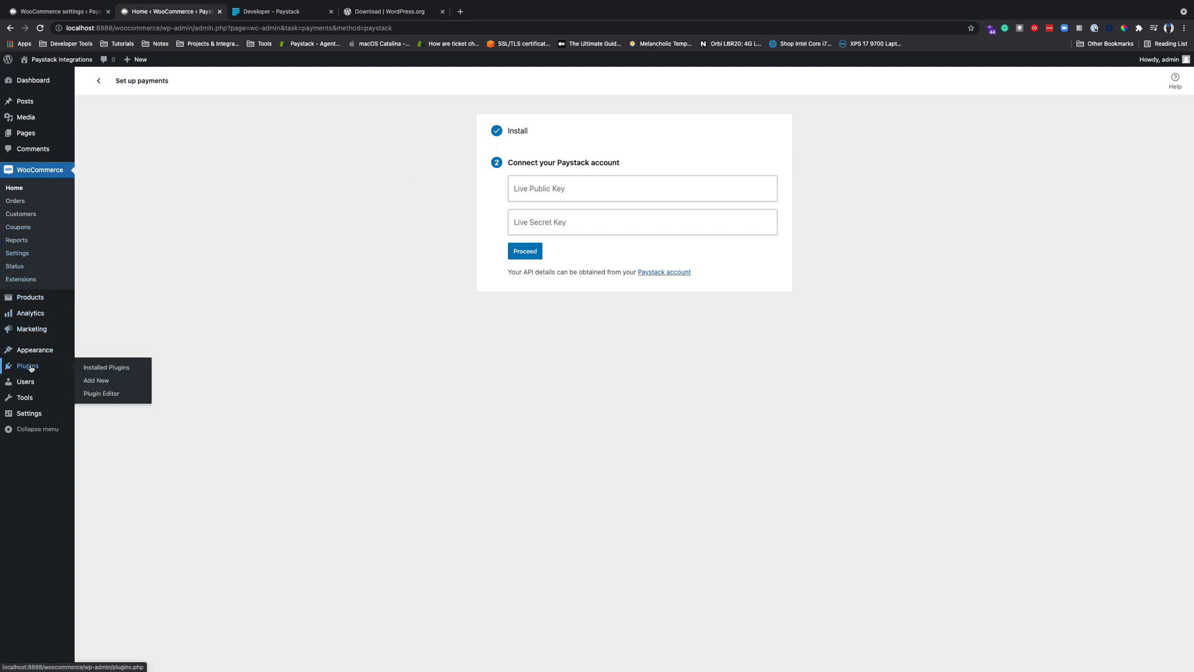
left_click(95, 381)
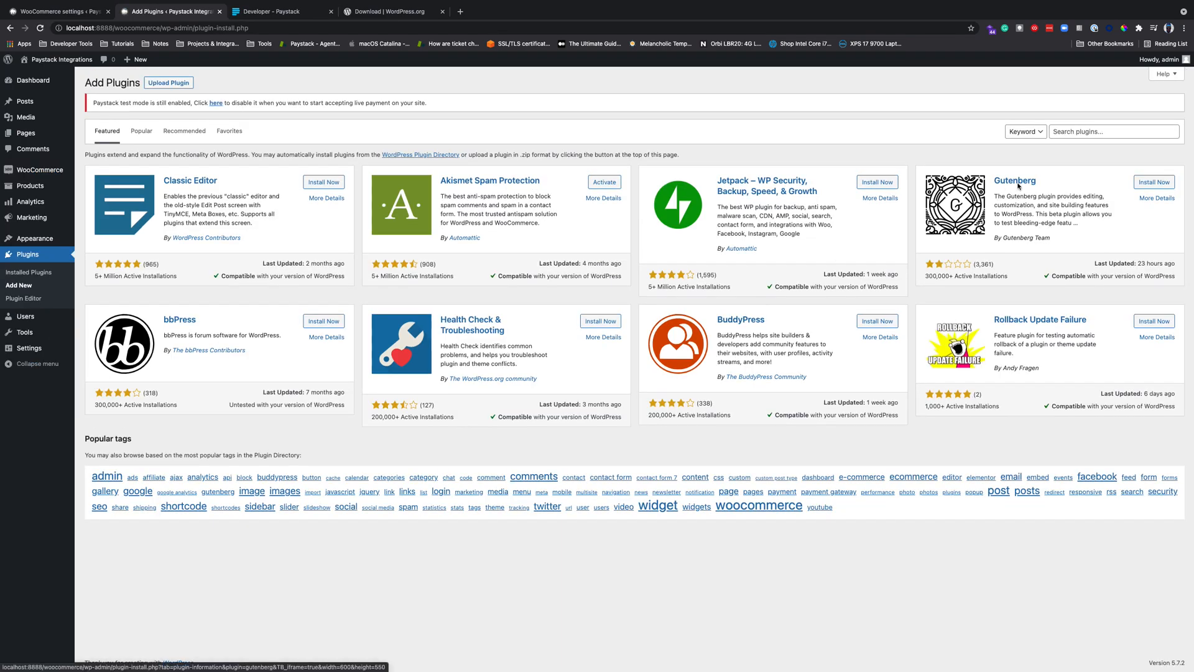
left_click(1089, 132)
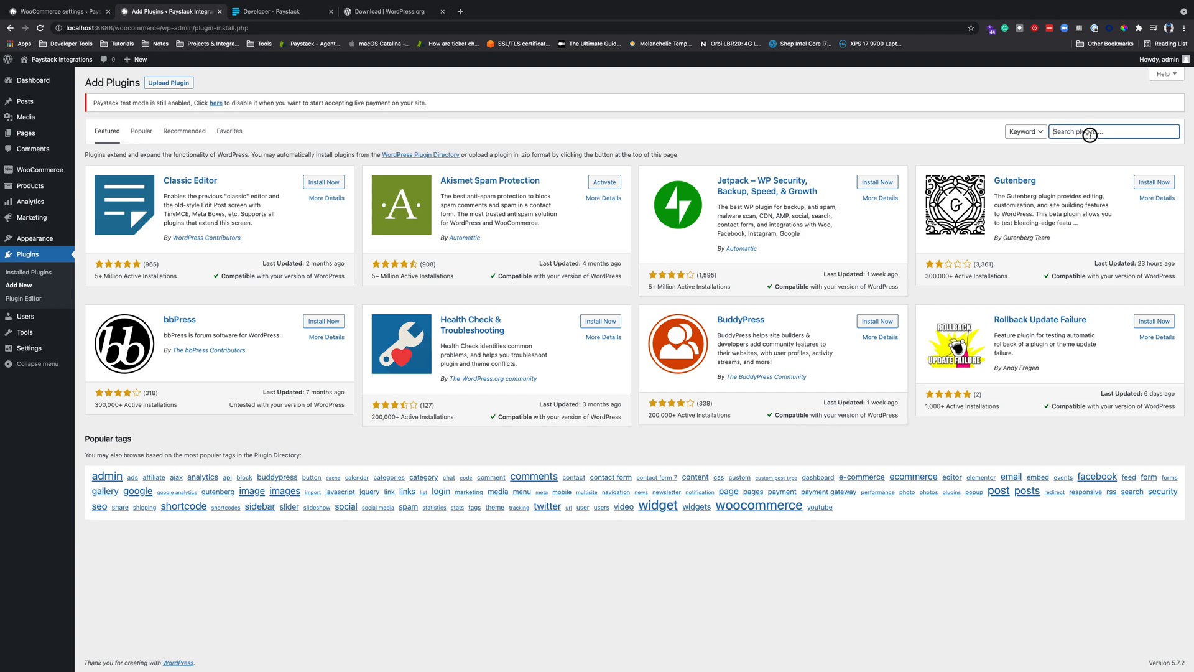
type("Paystack woocommerce")
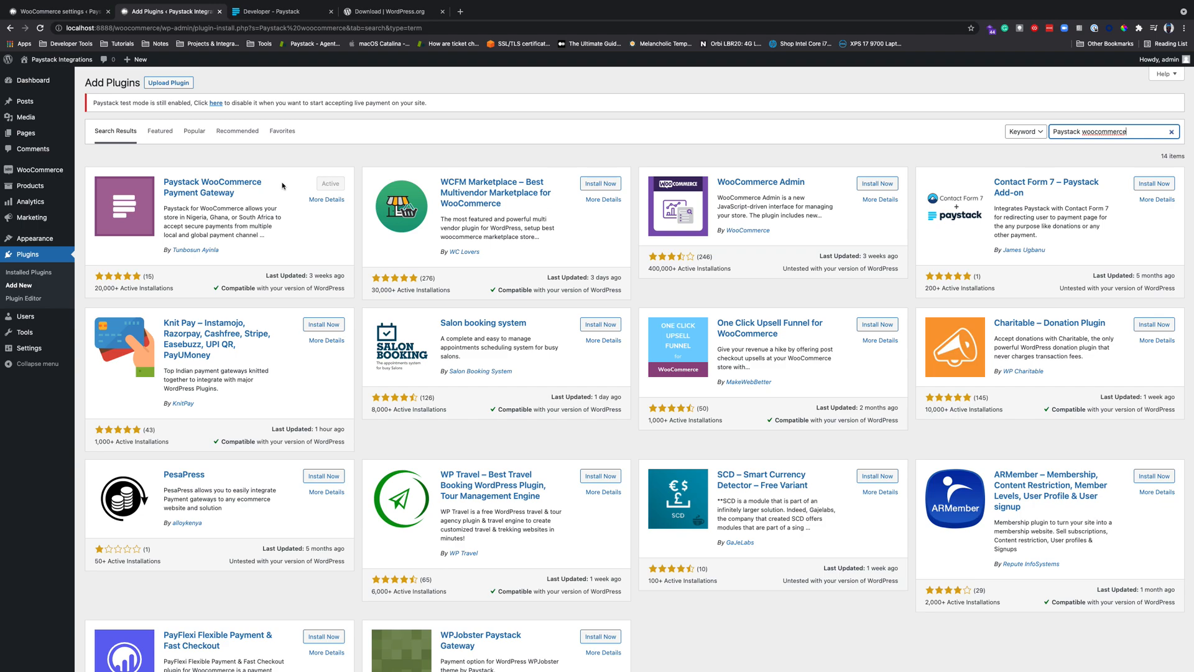
Step: Open the management settings of the Paystack payment method in WooCommerce
mouse_move(33, 173)
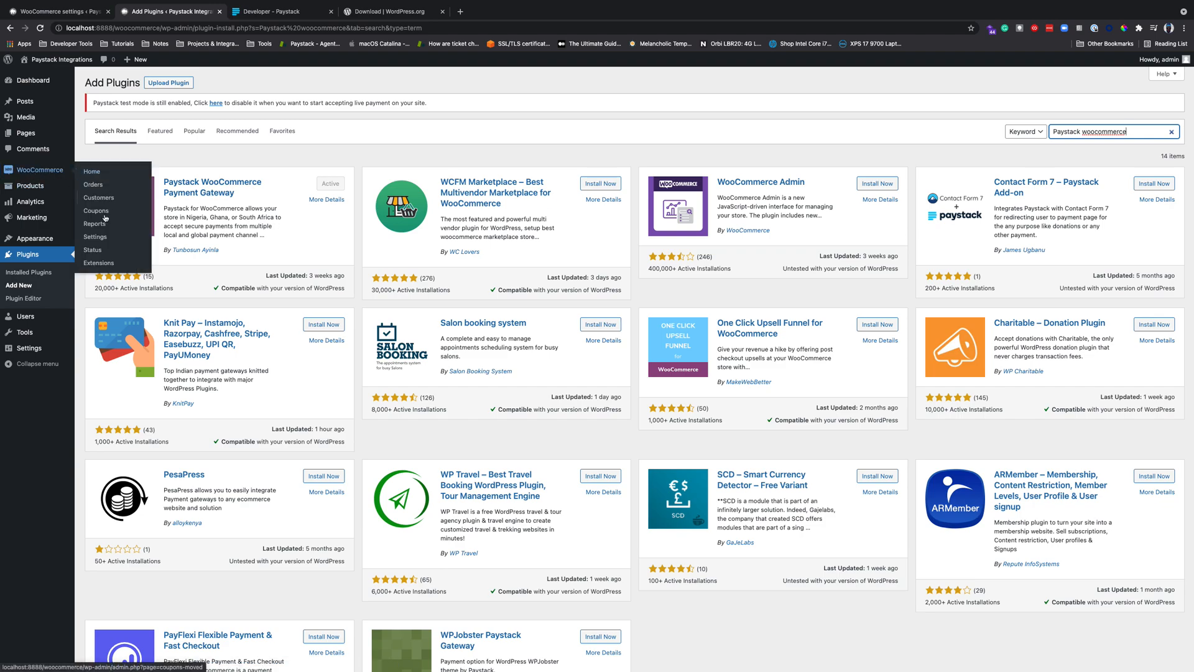
left_click(96, 238)
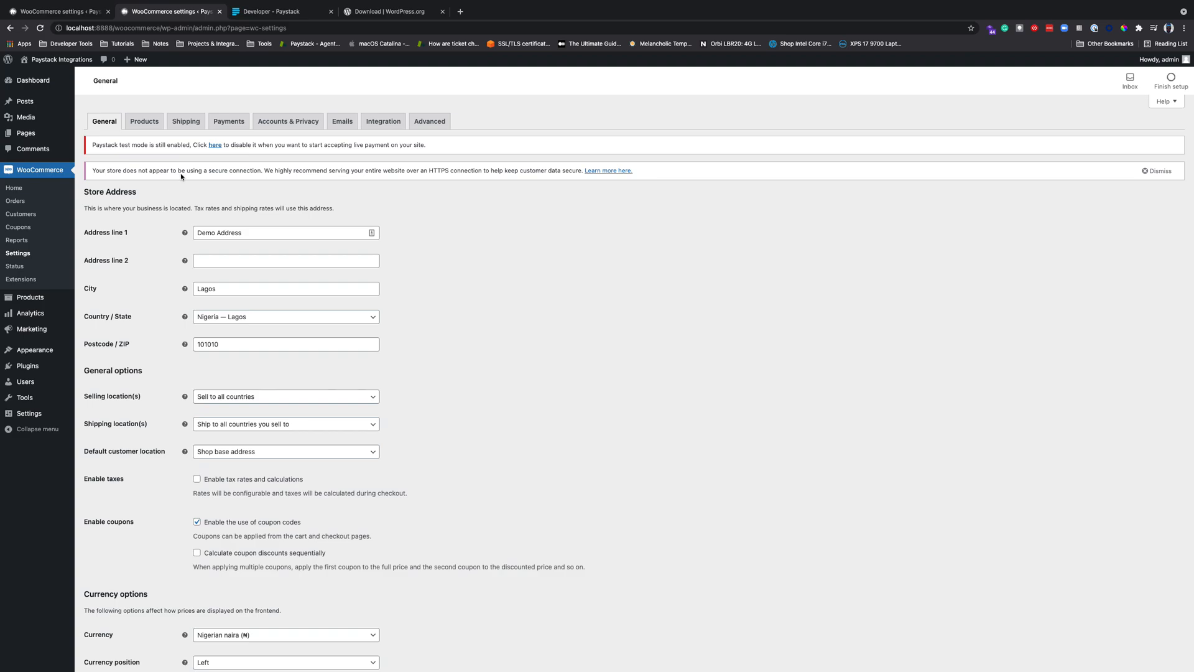
left_click(229, 123)
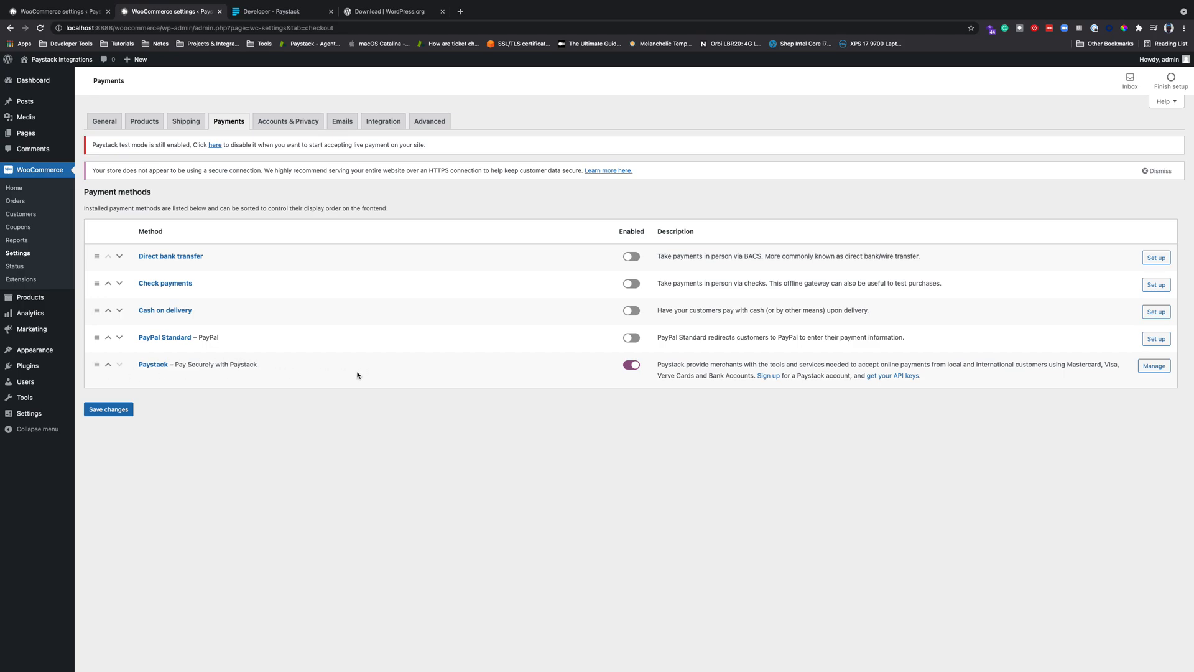
left_click(1161, 368)
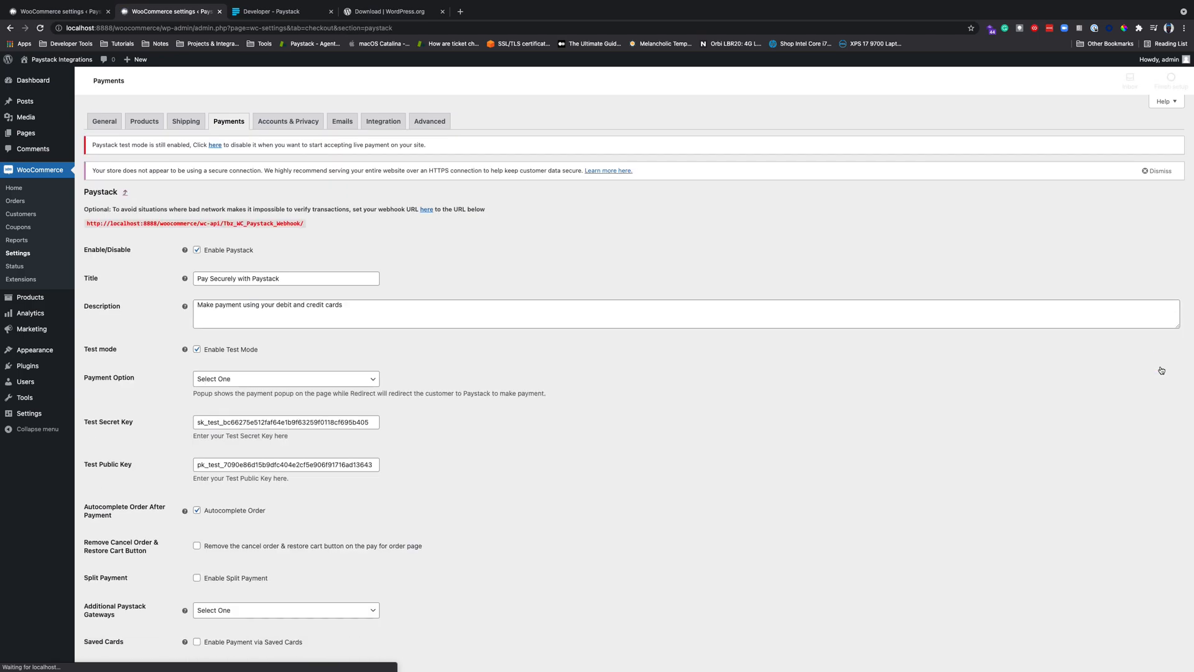
Step: Clear the existing Test Secret Key and Test Public Key values in the Paystack settings
double_click(311, 423)
key("BackSpace")
double_click(327, 464)
key("BackSpace")
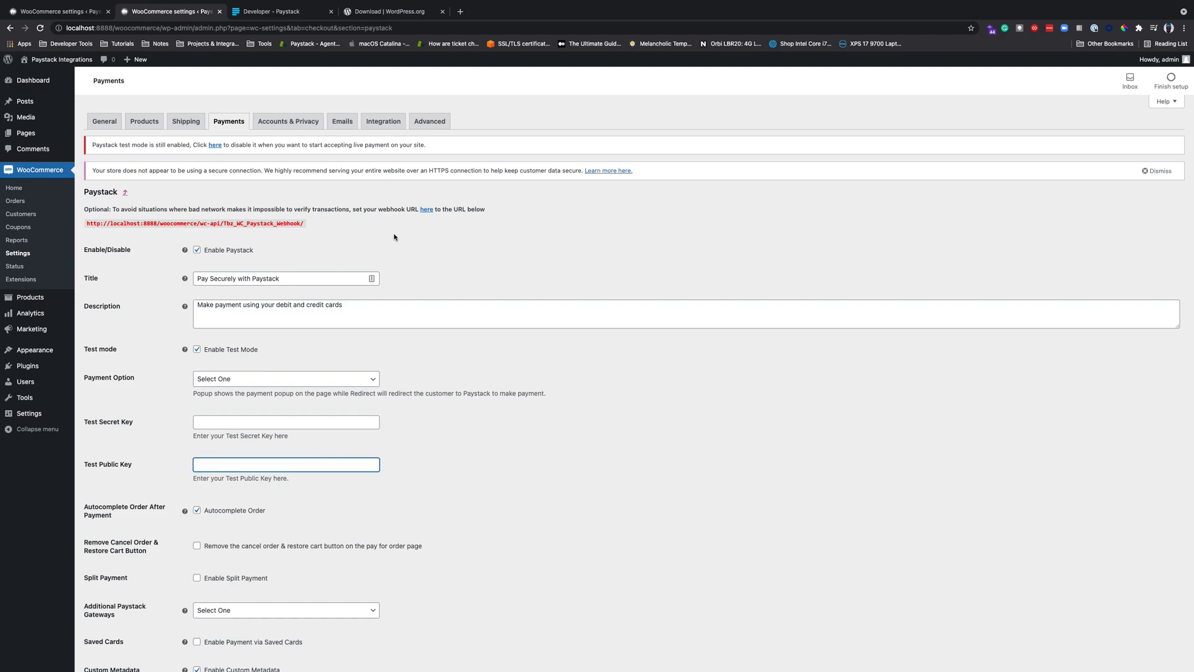
left_click_drag(88, 224, 305, 227)
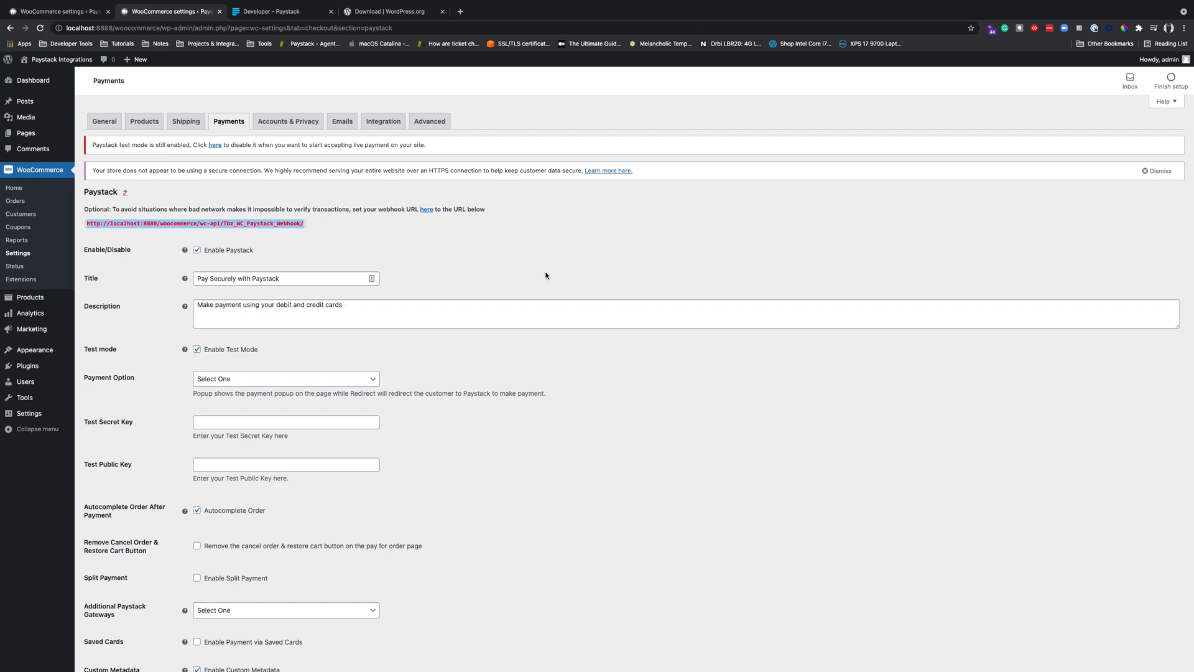
left_click(197, 251)
left_click(197, 250)
Step: Change the Paystack payment method's title to "Make Payment with Paystack"
double_click(286, 278)
triple_click(286, 278)
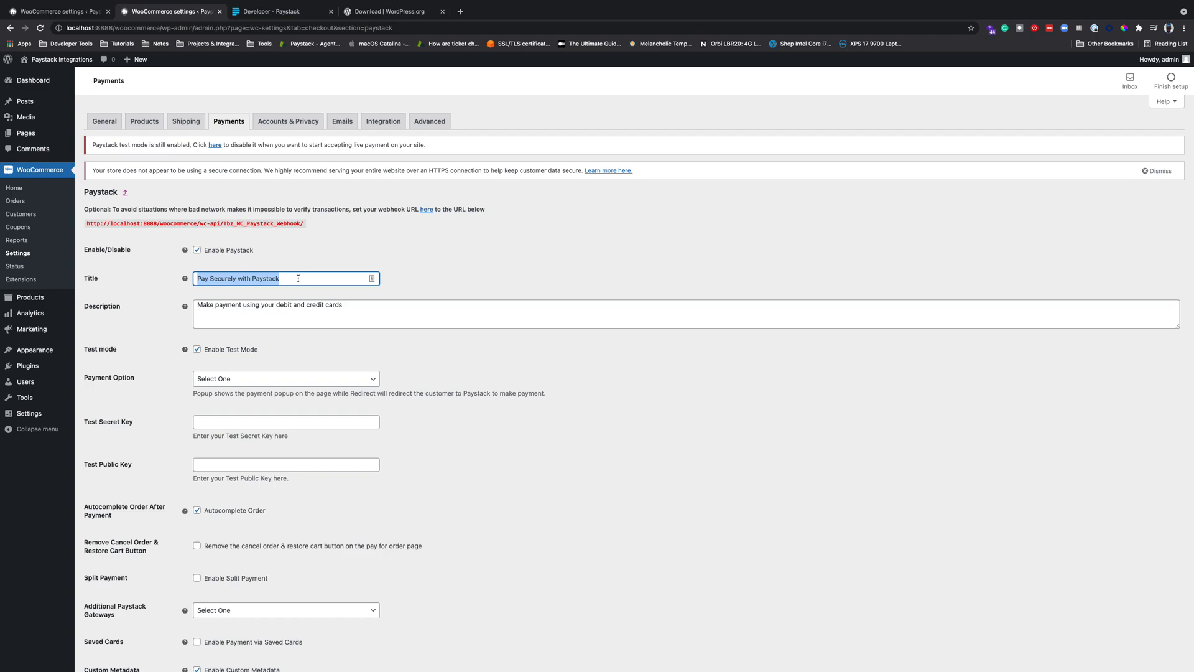
left_click(298, 279)
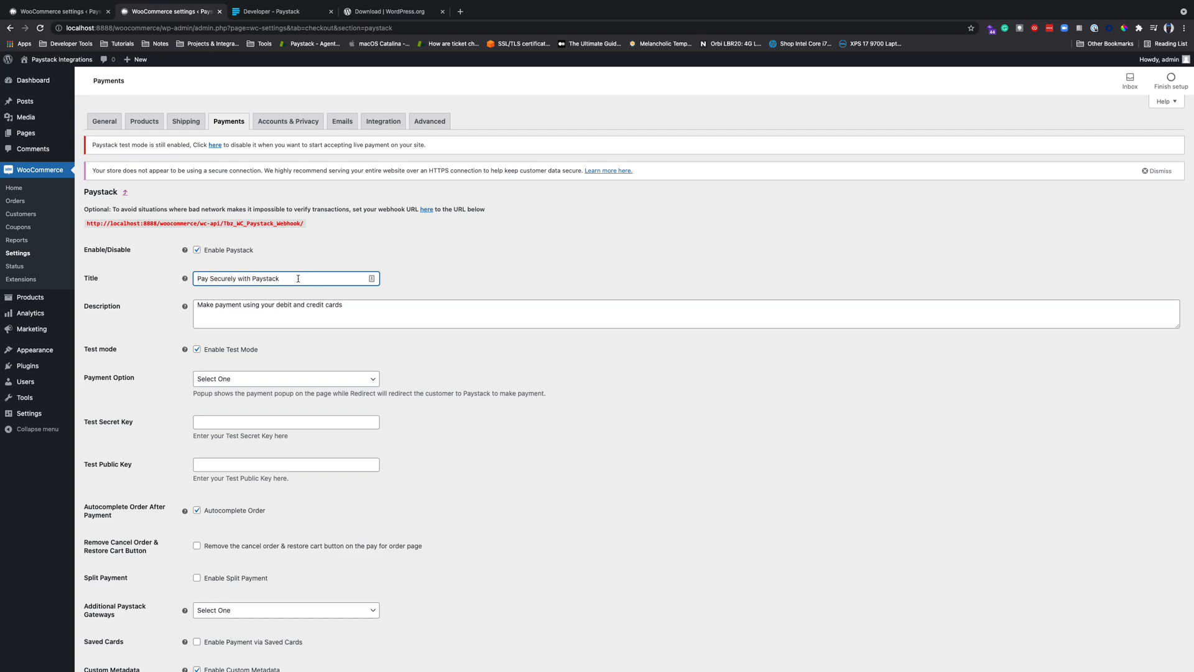
triple_click(193, 281)
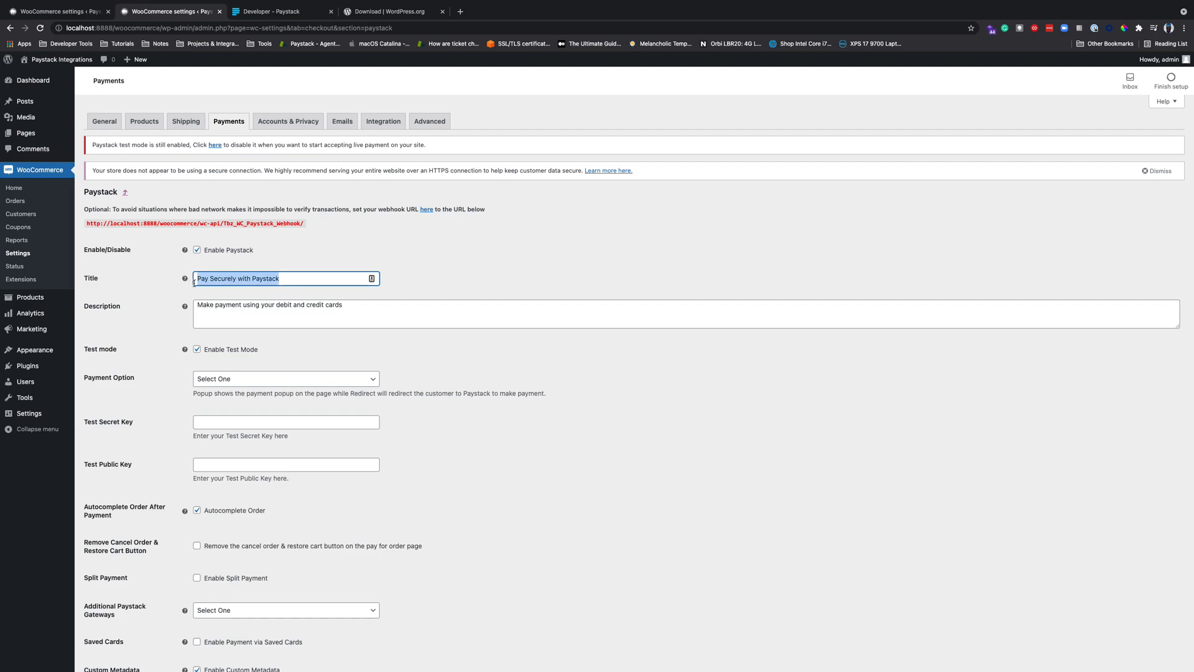
type("Make Payment wirt")
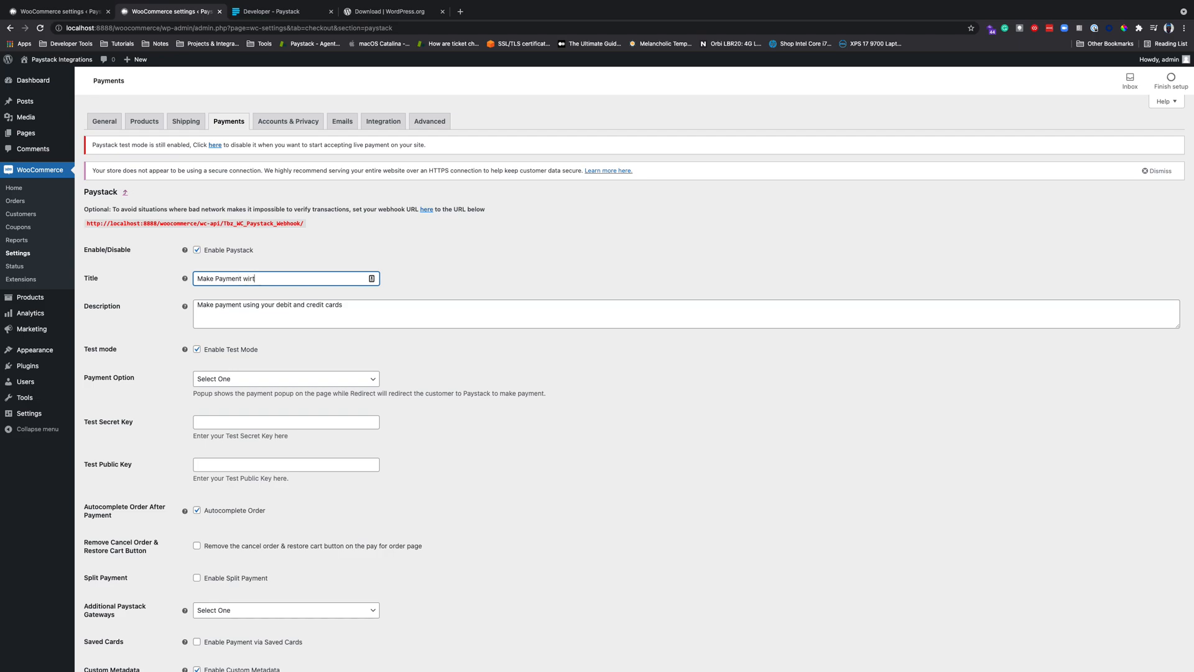
type("hth Paystack")
left_click_drag(226, 435, 269, 436)
left_click(226, 478)
left_click_drag(225, 479, 269, 477)
left_click(269, 477)
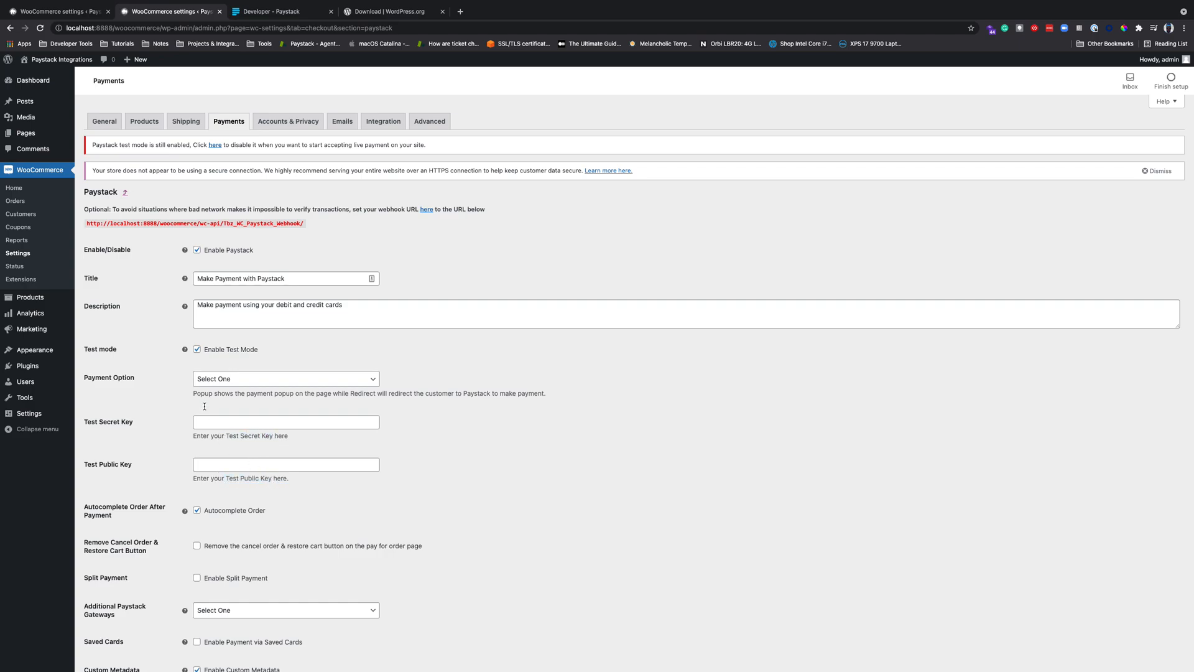
left_click(198, 350)
left_click_drag(225, 435, 274, 436)
left_click_drag(226, 478, 271, 481)
left_click(219, 449)
left_click(197, 349)
left_click(268, 423)
left_click(250, 466)
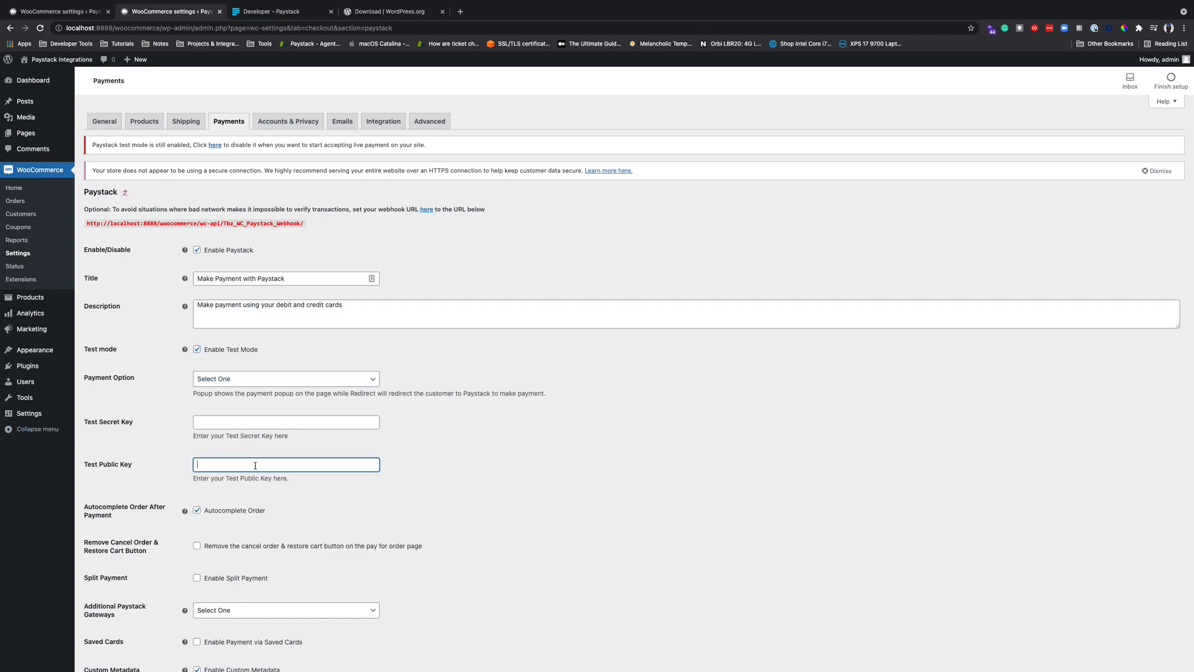
left_click(286, 13)
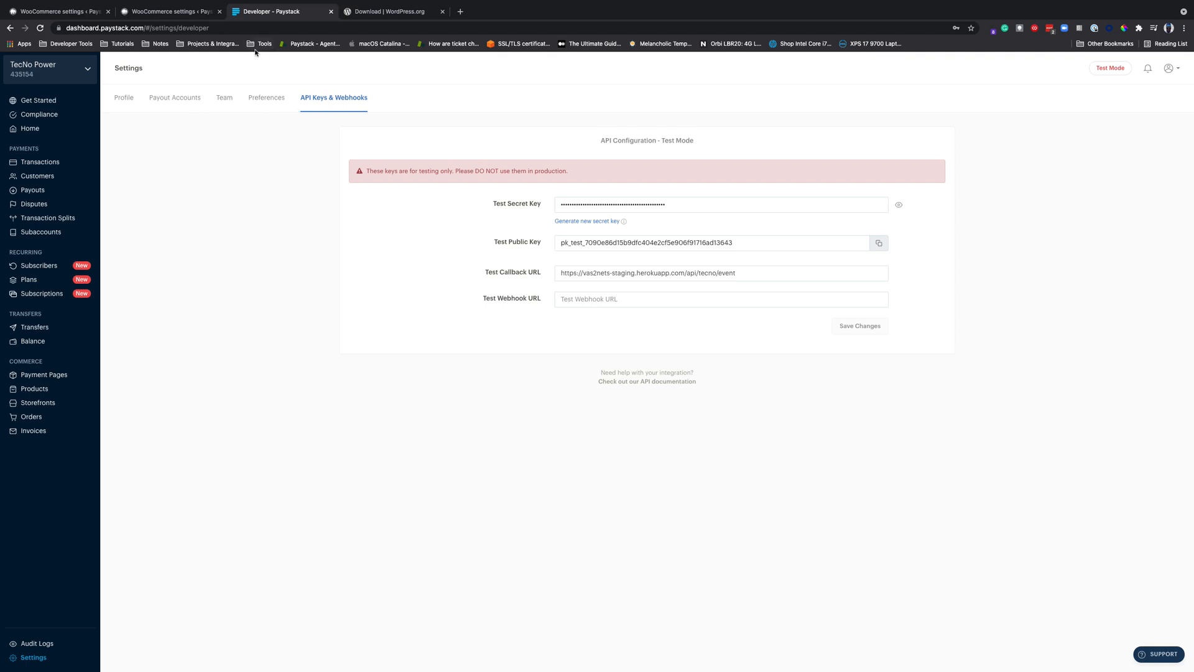
left_click(160, 13)
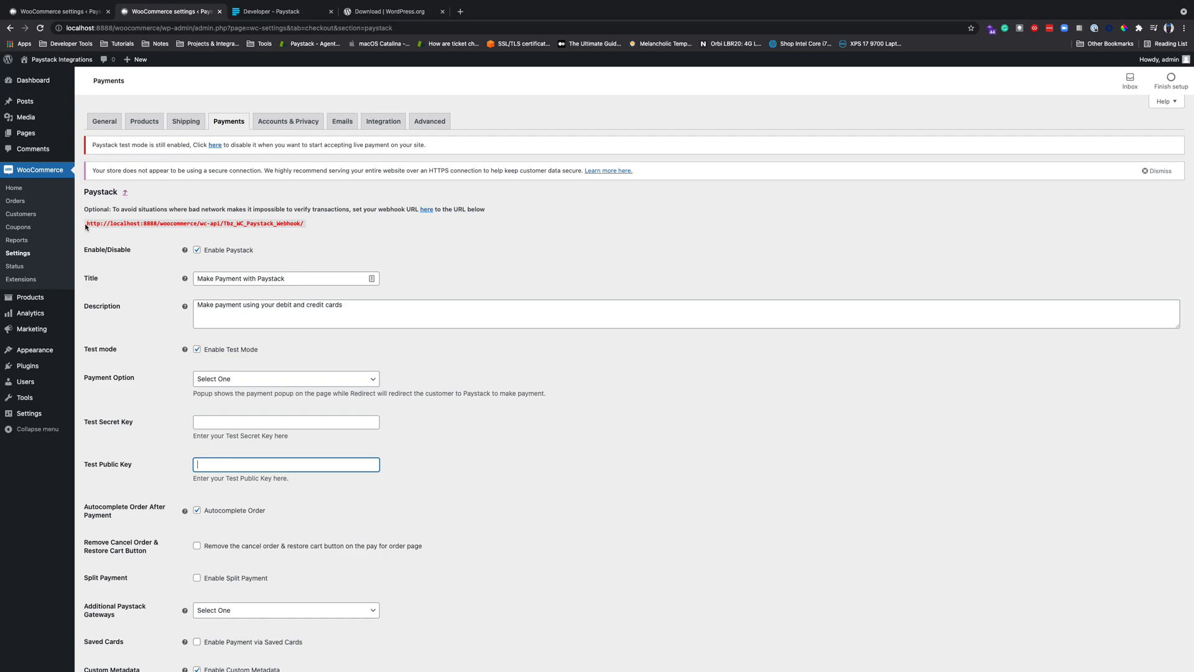
left_click_drag(86, 225, 303, 225)
key("cmd+c")
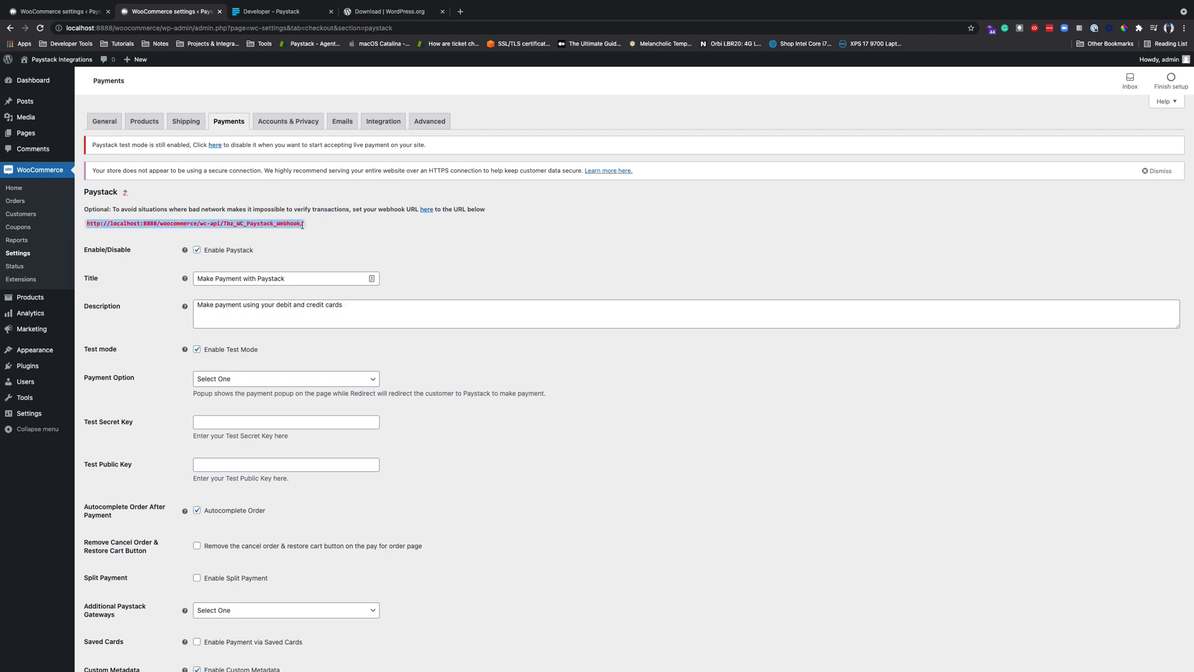
left_click(295, 10)
left_click(597, 297)
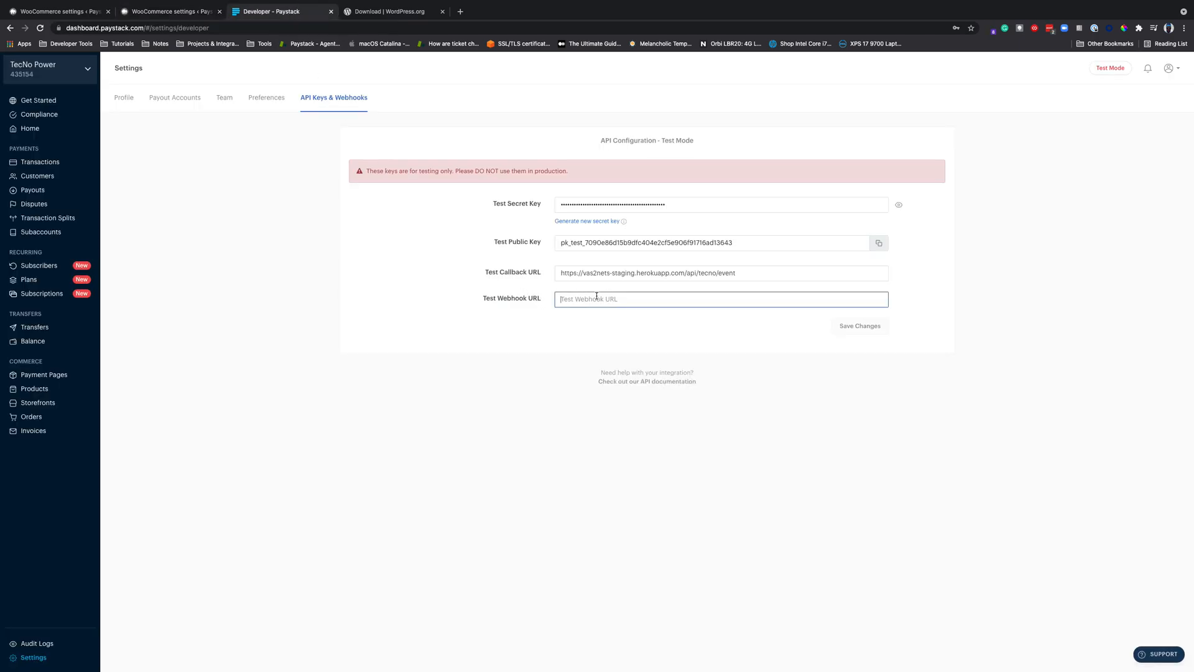
key("cmd+v")
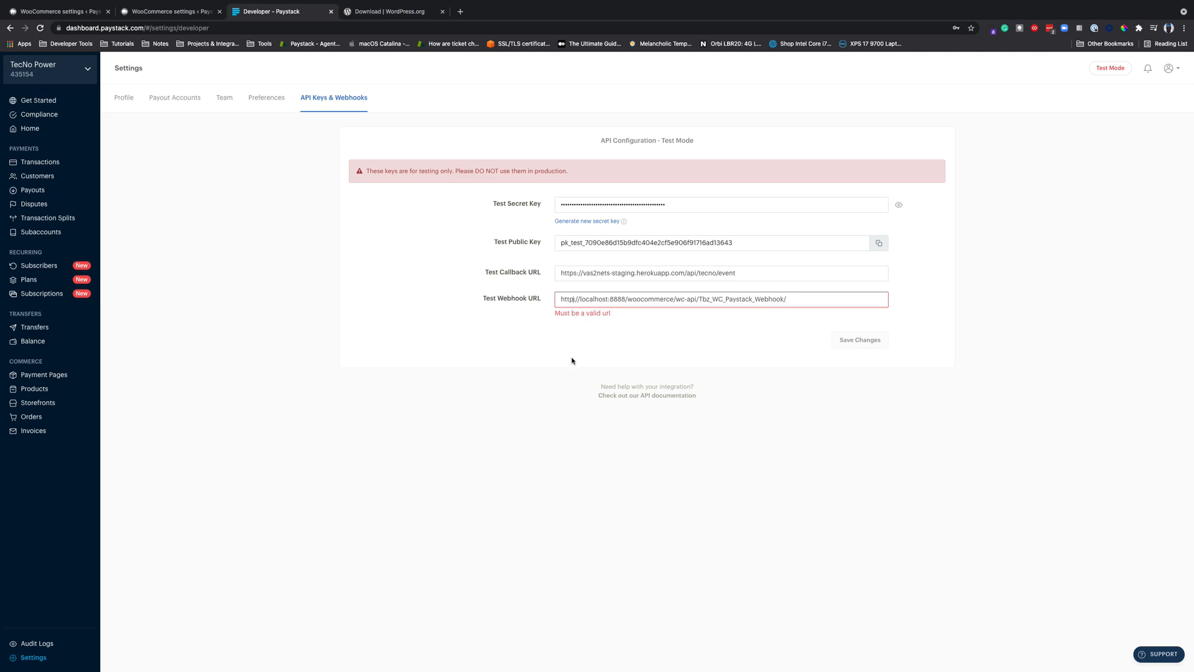
type("s:")
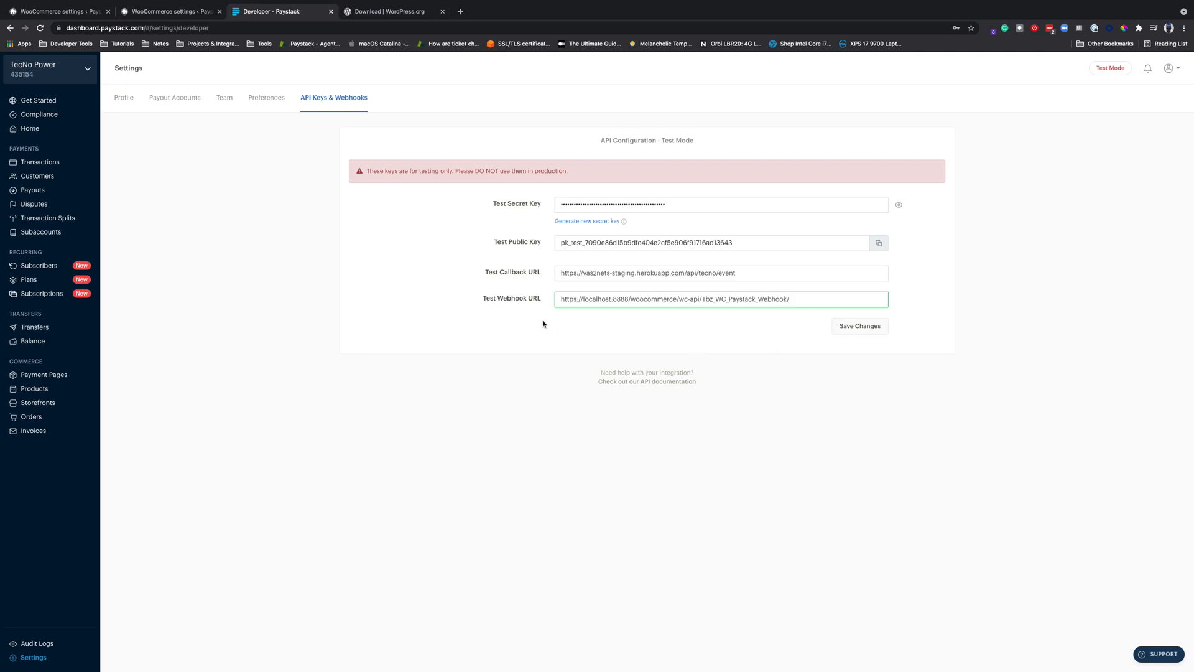
Step: Copy the test public key from the Paystack dashboard and paste it into WooCommerce's Test Public Key field
left_click(880, 244)
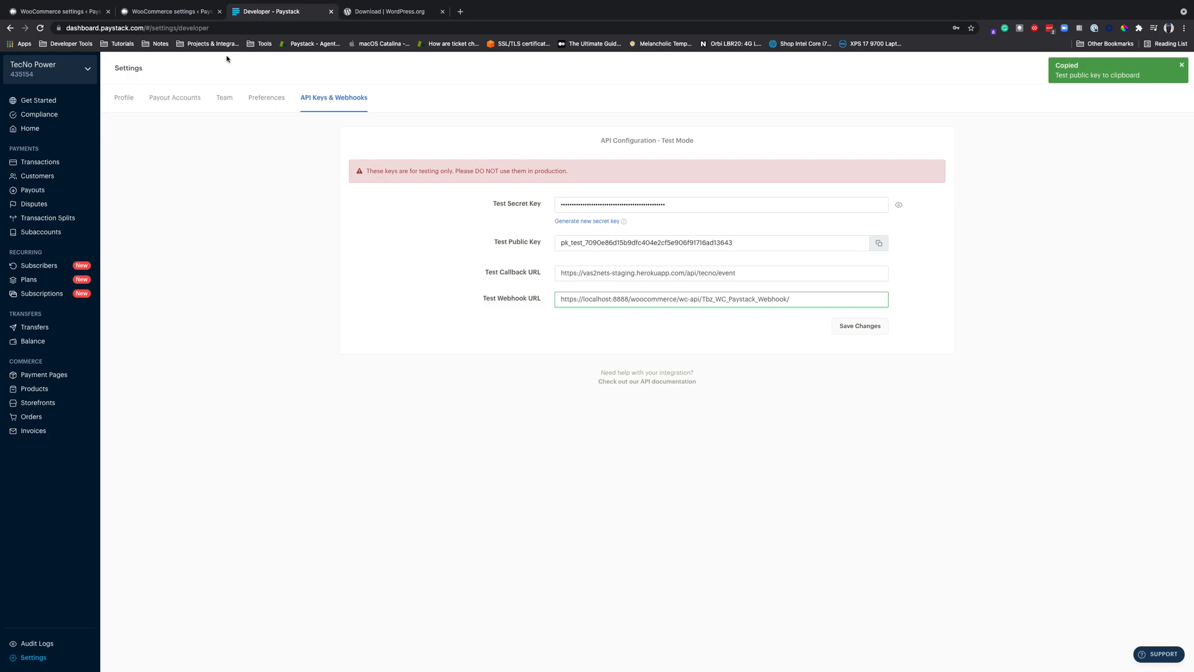
left_click(161, 13)
left_click(249, 464)
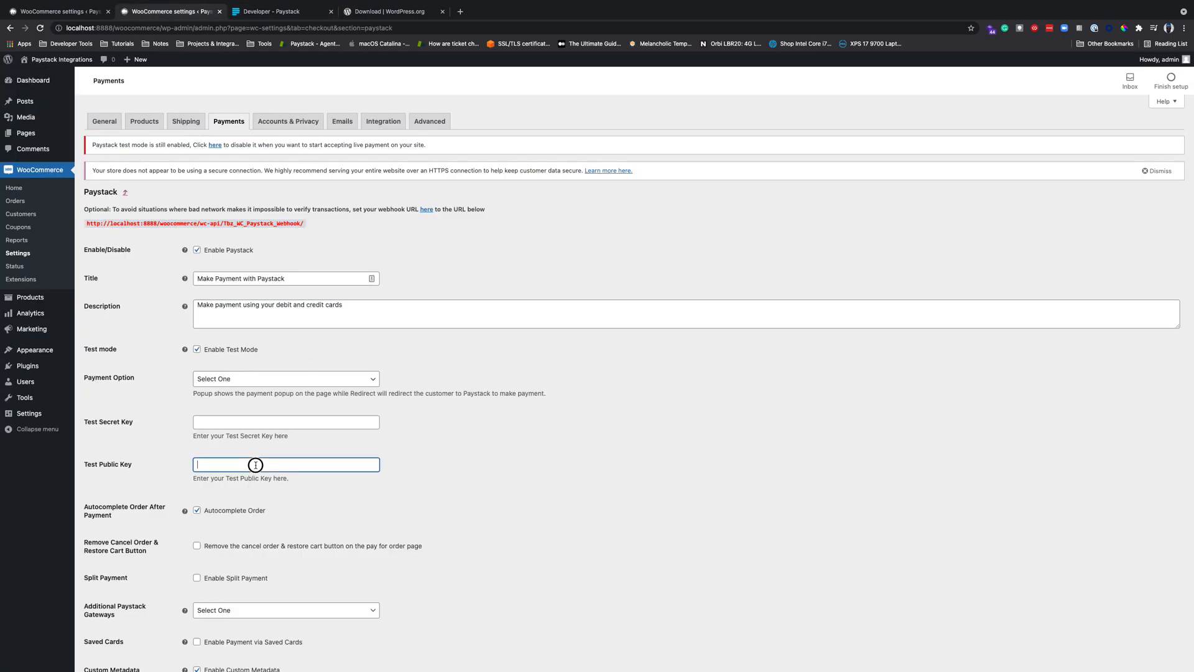
key("ctrl+v")
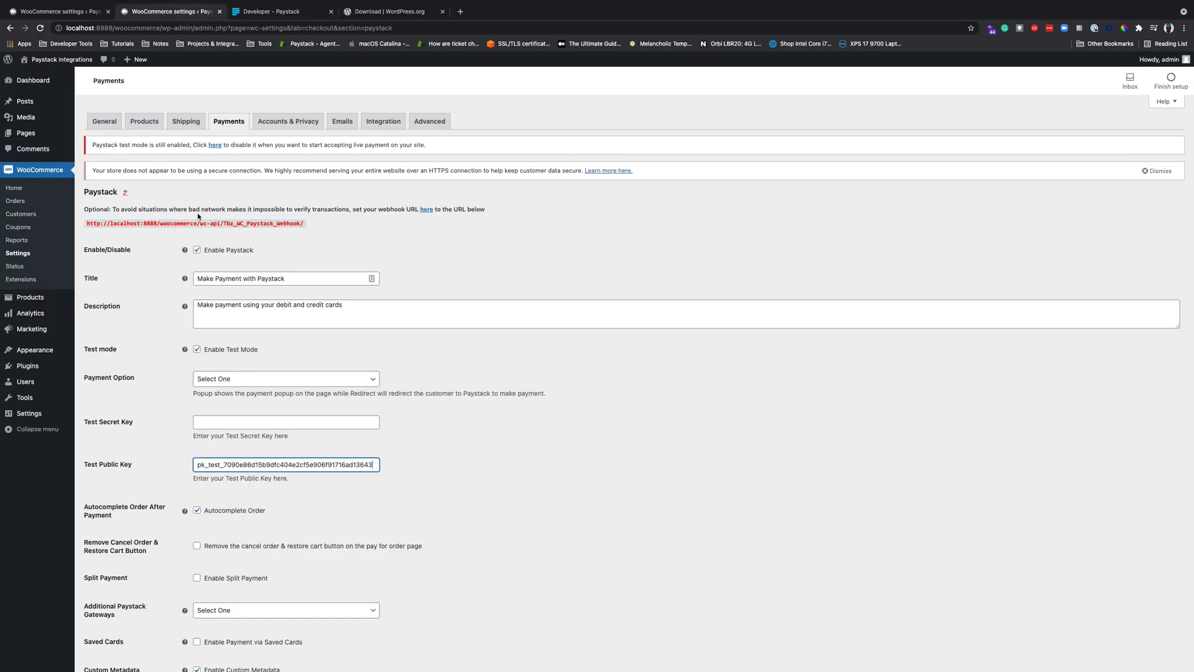
Step: Copy the test secret key from the Paystack dashboard and paste it into WooCommerce's Test Secret Key field
left_click(277, 12)
left_click(903, 209)
left_click(878, 206)
left_click(902, 207)
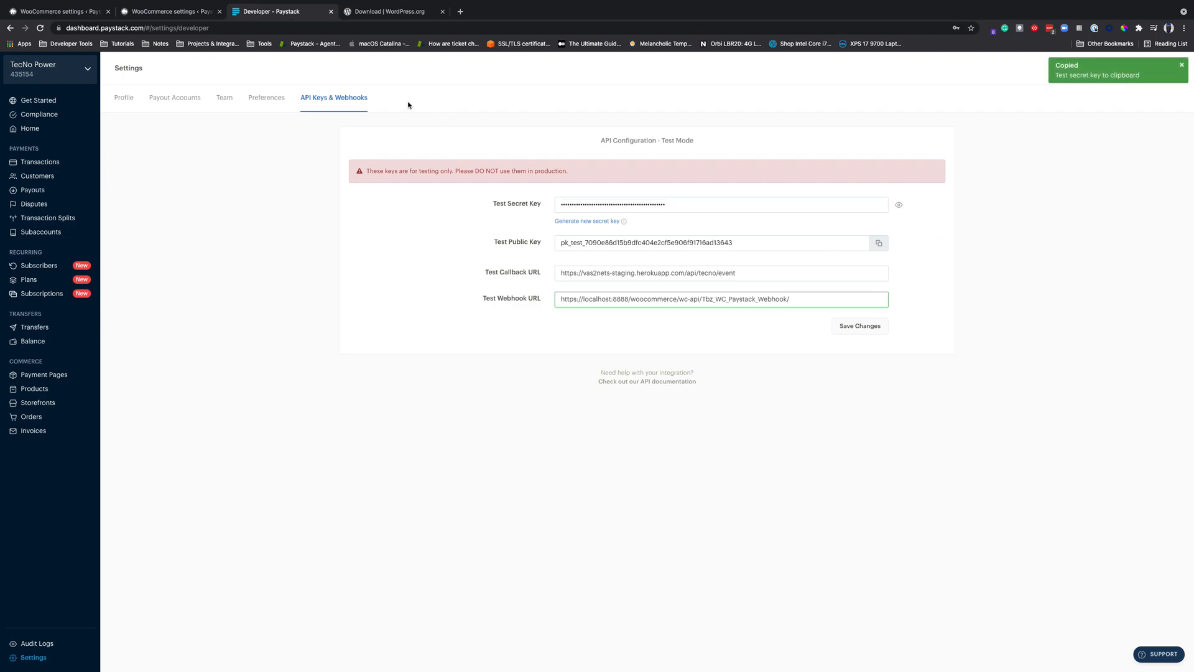
left_click(192, 16)
left_click(235, 422)
key("ctrl+v")
Step: Review the remaining Paystack gateway options and save the payment settings
scroll(315, 501, "down", 5)
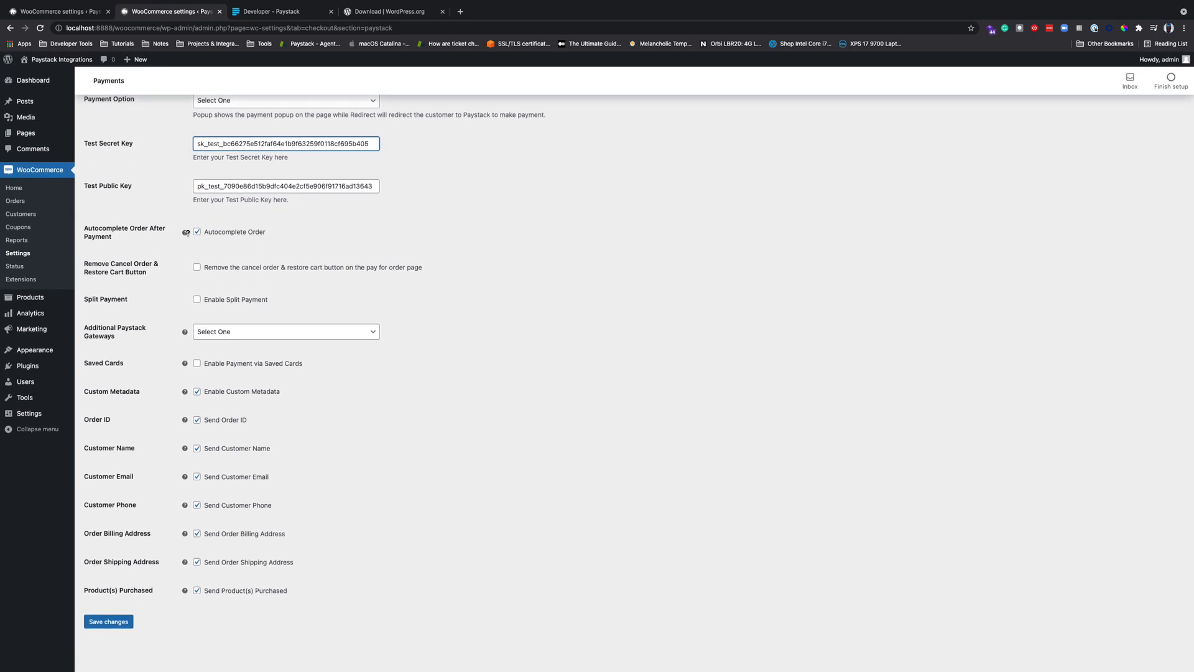
mouse_move(185, 233)
scroll(336, 559, "up", 10)
scroll(336, 560, "down", 5)
scroll(336, 560, "up", 5)
scroll(335, 560, "down", 5)
left_click(99, 620)
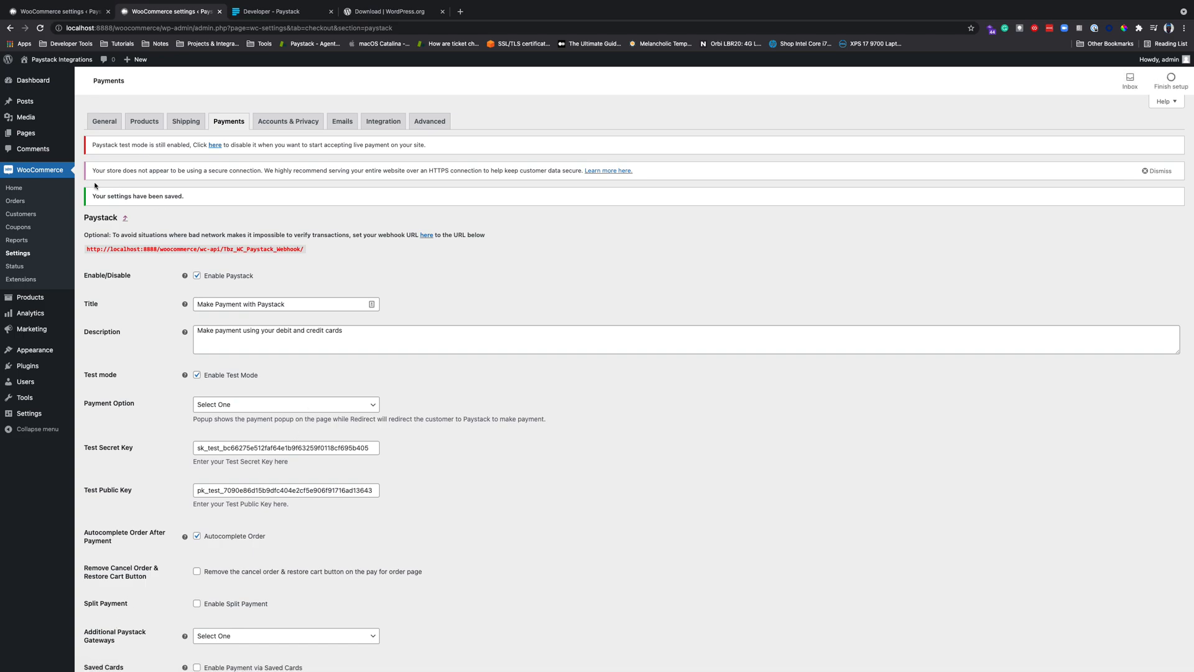
Step: Add Demo Product One to the cart from the storefront's shop page and proceed to checkout
mouse_move(56, 60)
left_click(39, 89)
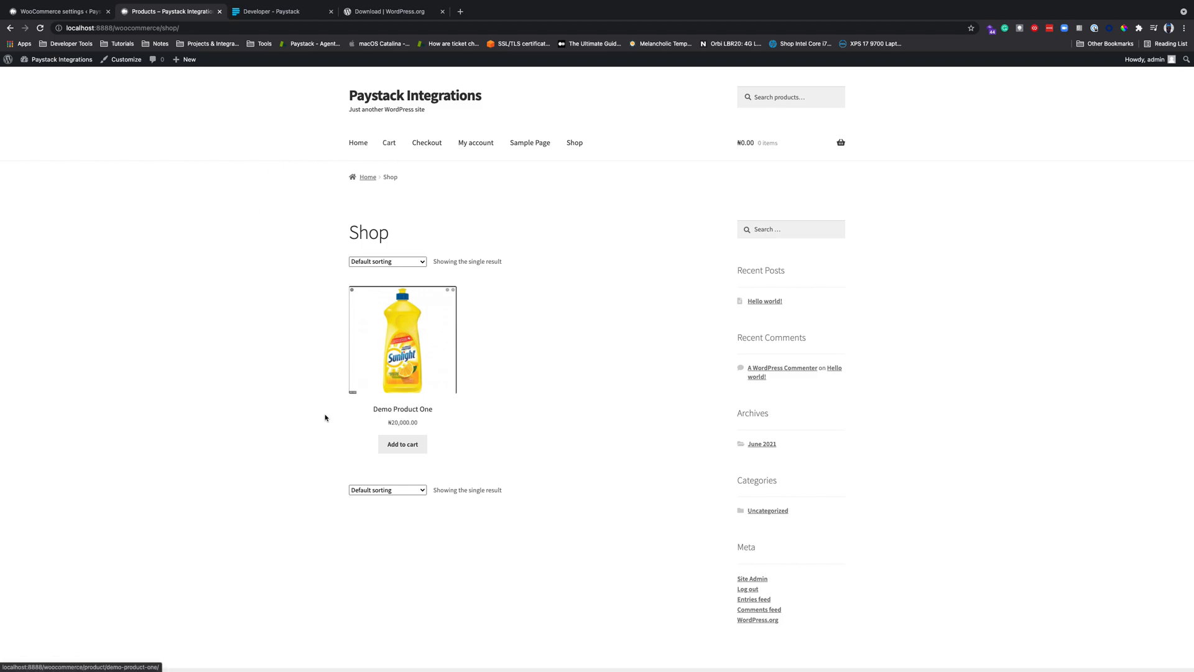
left_click(406, 453)
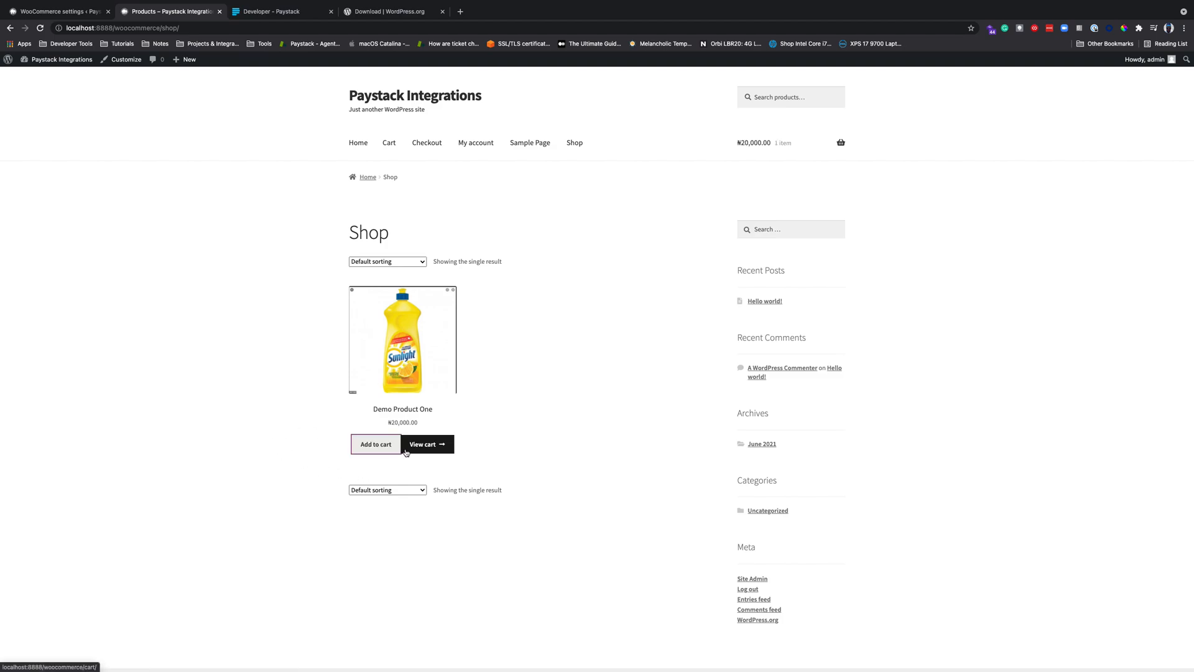
left_click(432, 445)
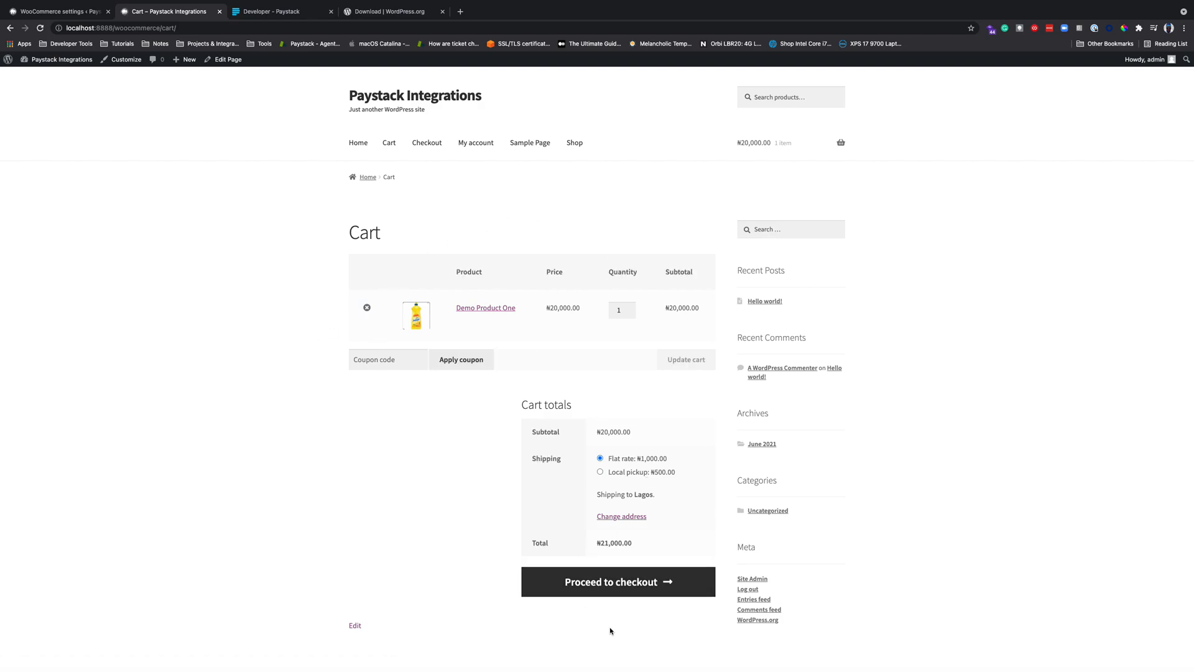
left_click(625, 583)
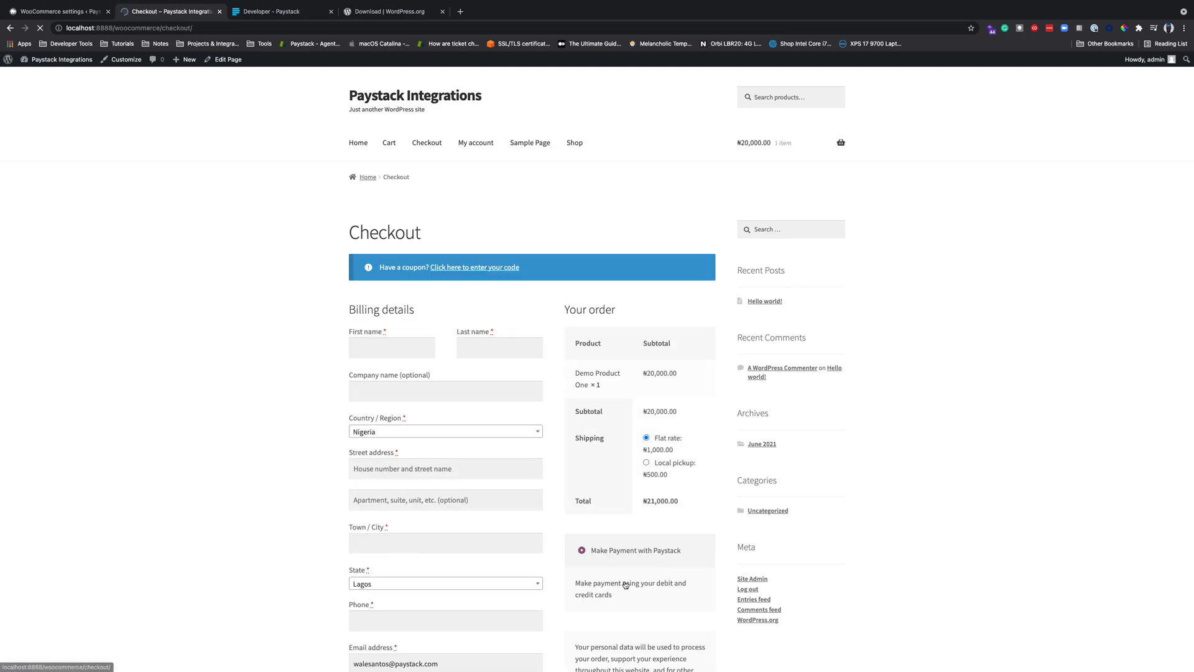
Step: Enter the customer's first name, last name, street address and town in the checkout billing details
left_click(378, 350)
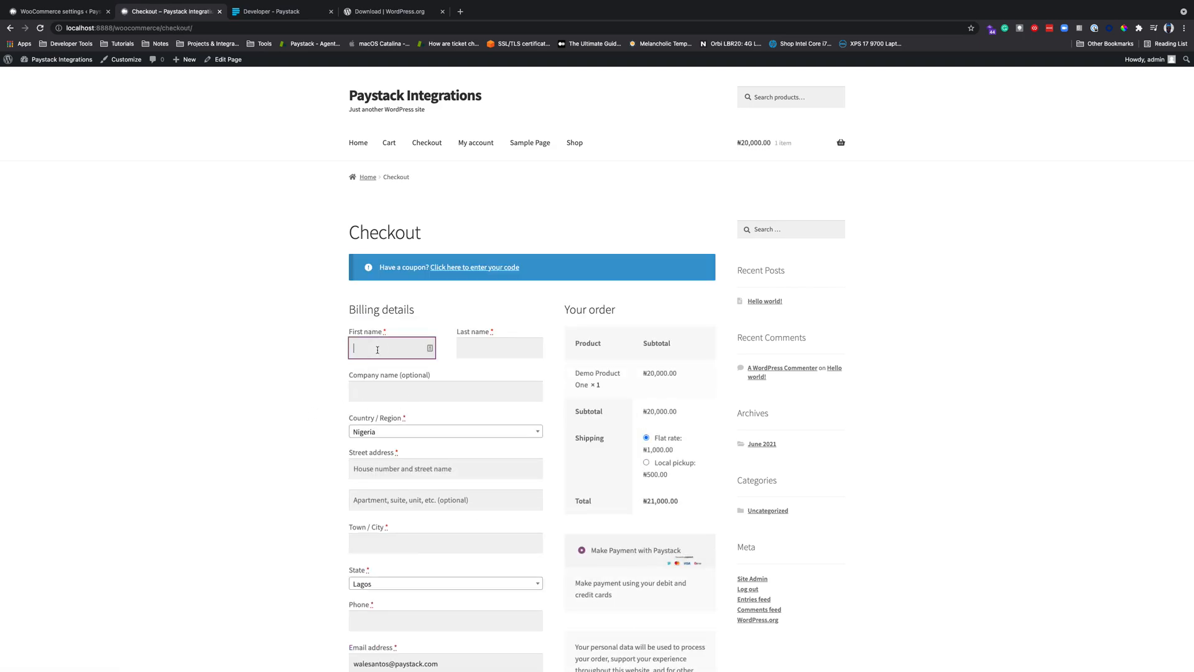
key("Tab")
type("Customer")
scroll(445, 404, "down", 2)
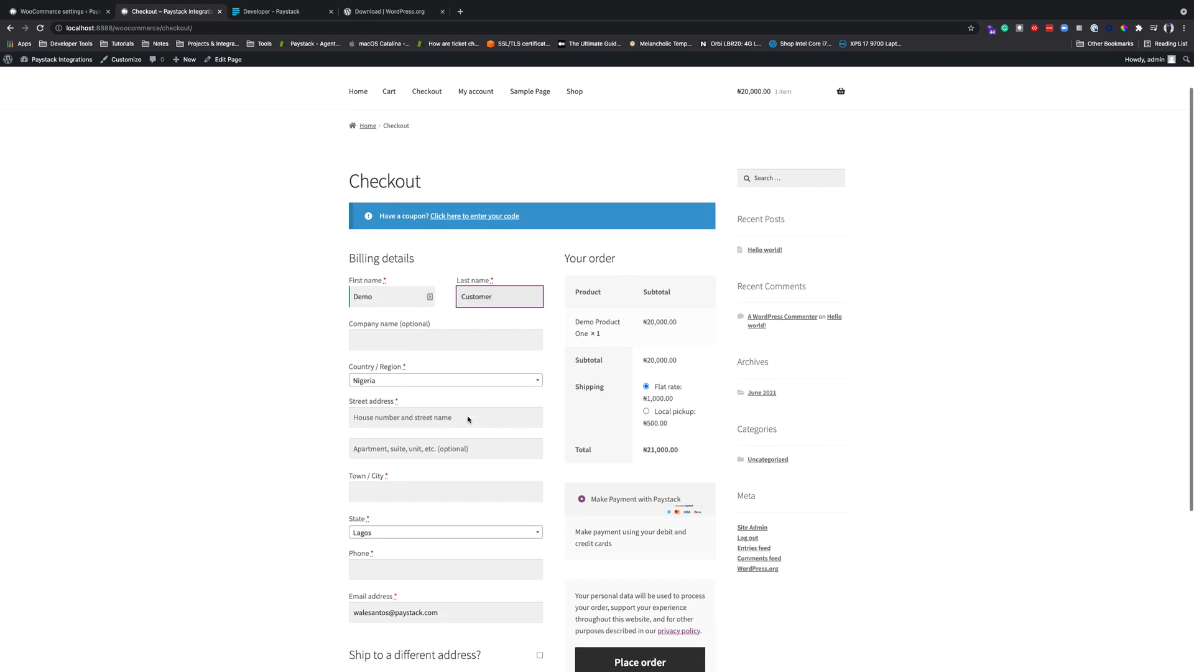
left_click(436, 400)
type("Address")
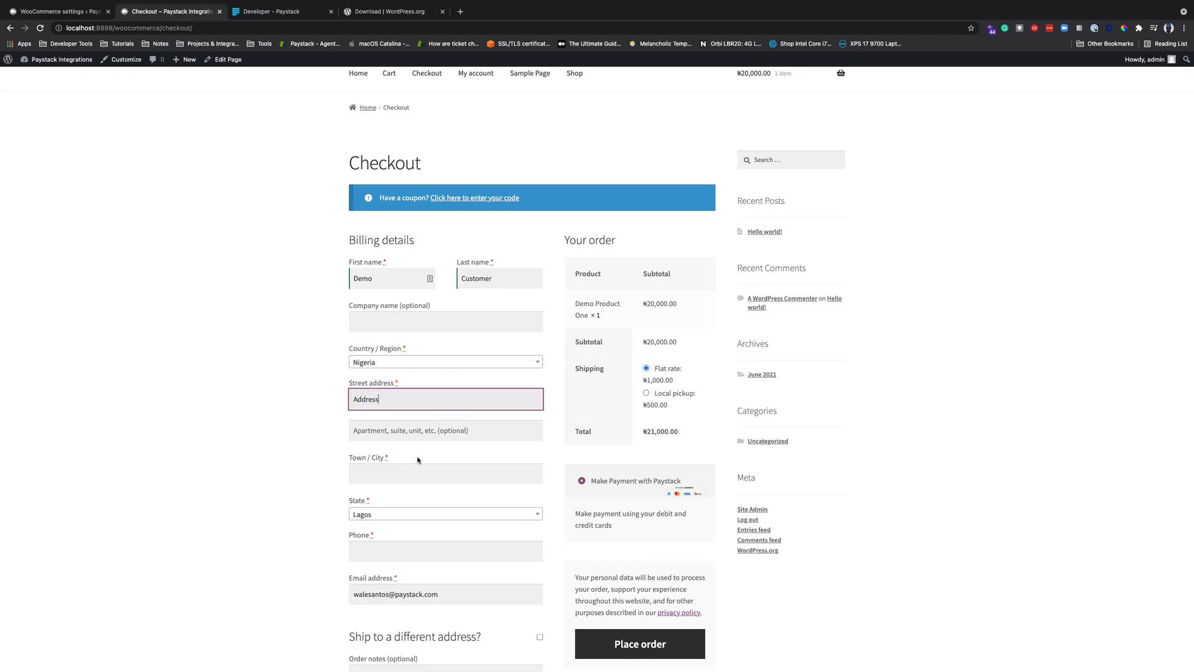
left_click(416, 468)
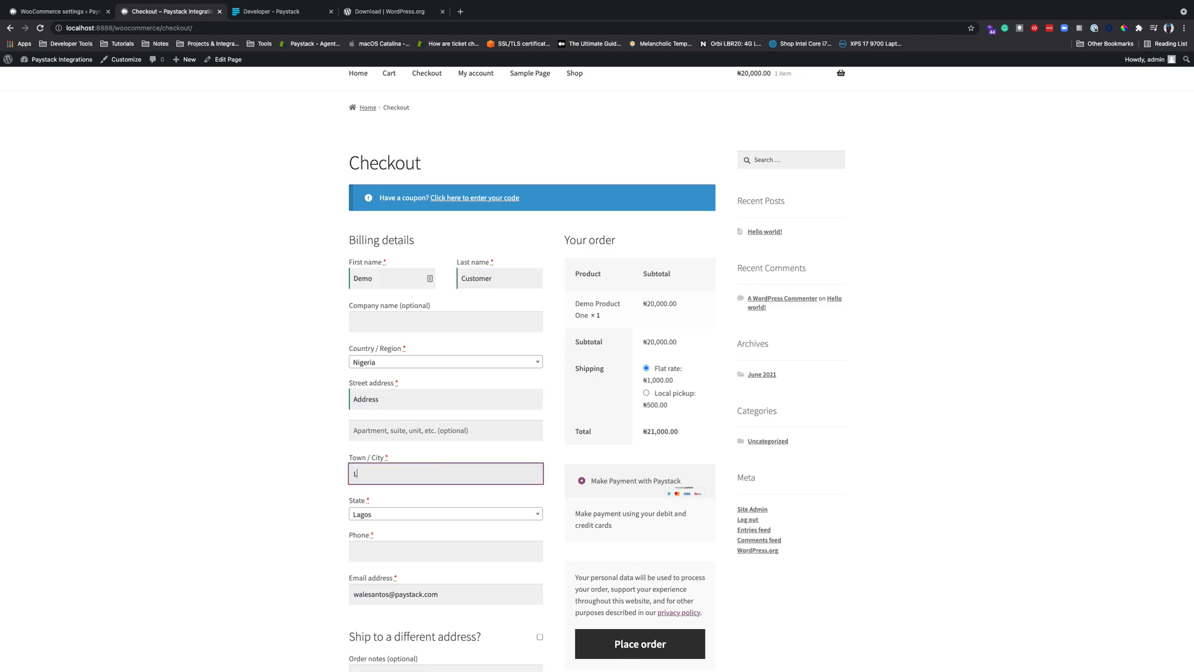
Step: Fill in the customer's phone number and replace the e-mail address in the billing details
left_click(404, 544)
type("0000000000")
key("Tab")
type("d")
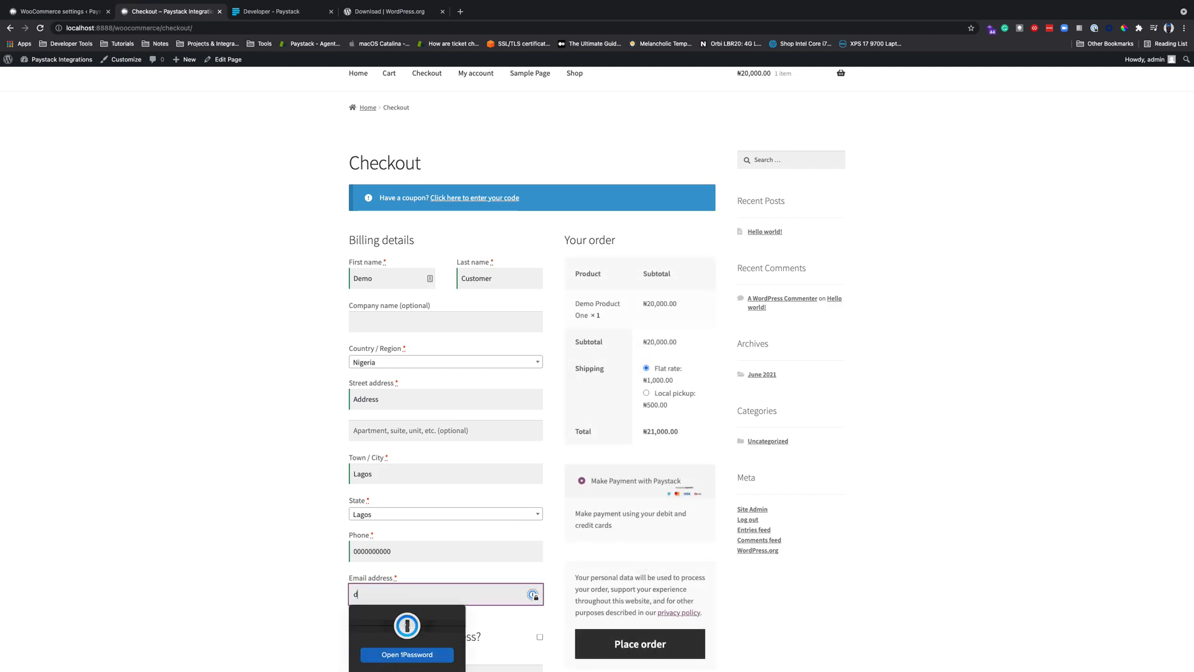
type("emo@customer.com")
left_click(159, 612)
Step: Place the order with Make Payment with Paystack and pay using the Success test card
scroll(393, 633, "down", 5)
scroll(392, 632, "up", 3)
scroll(392, 633, "up", 3)
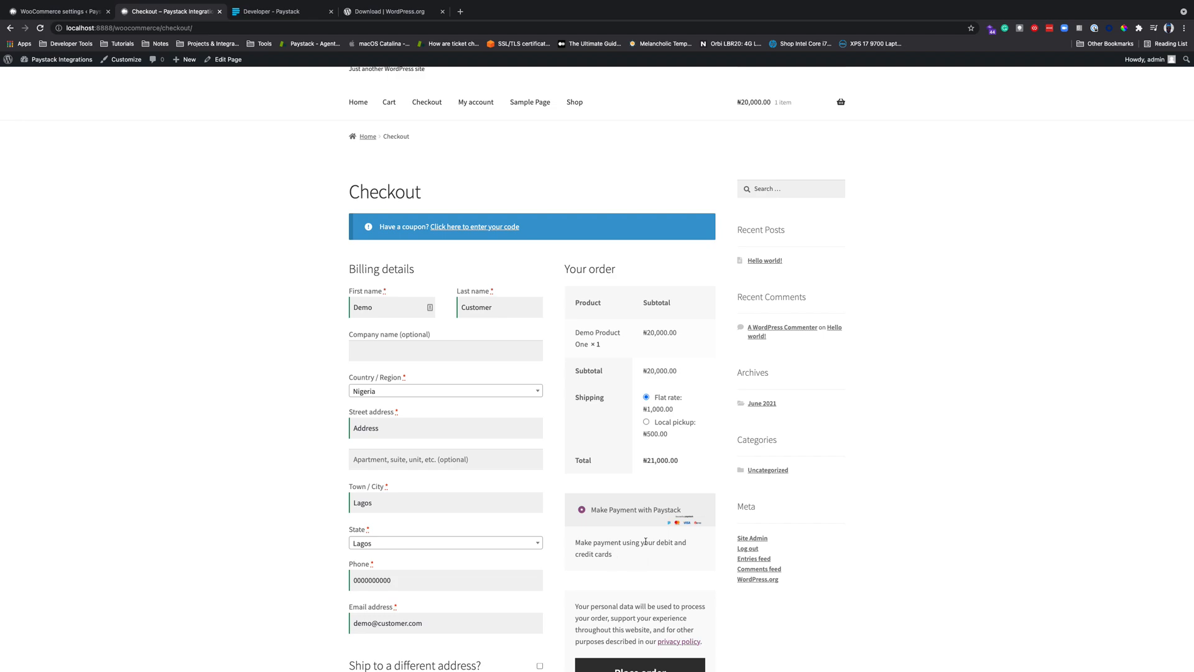
scroll(636, 543, "down", 3)
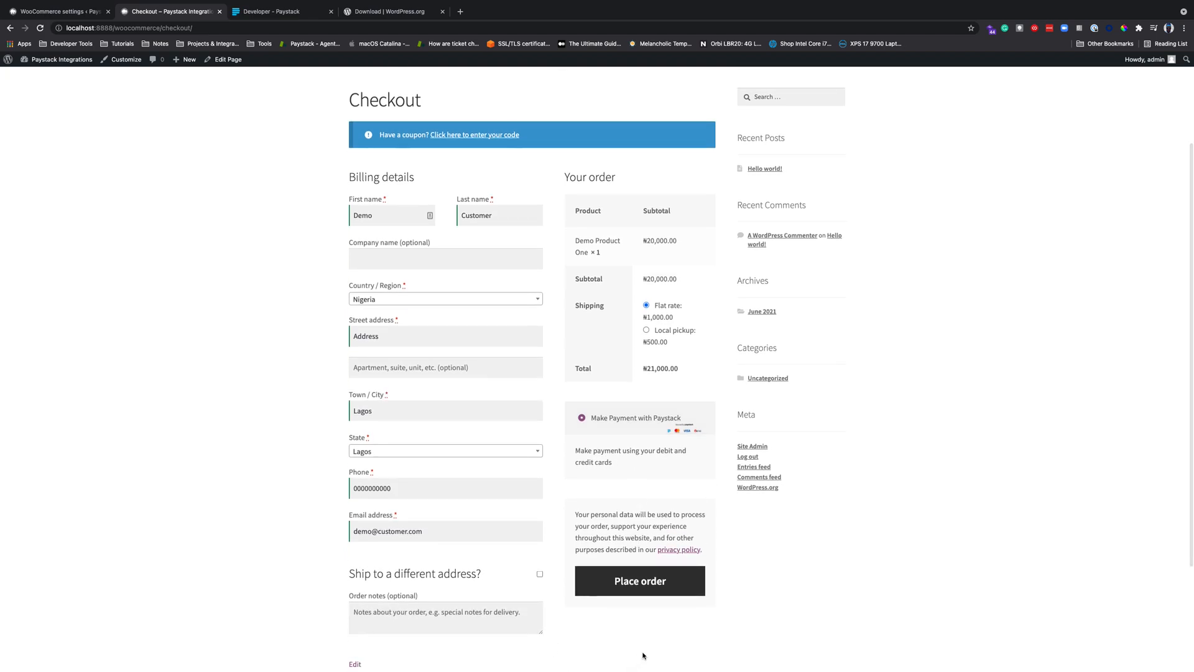
left_click(655, 588)
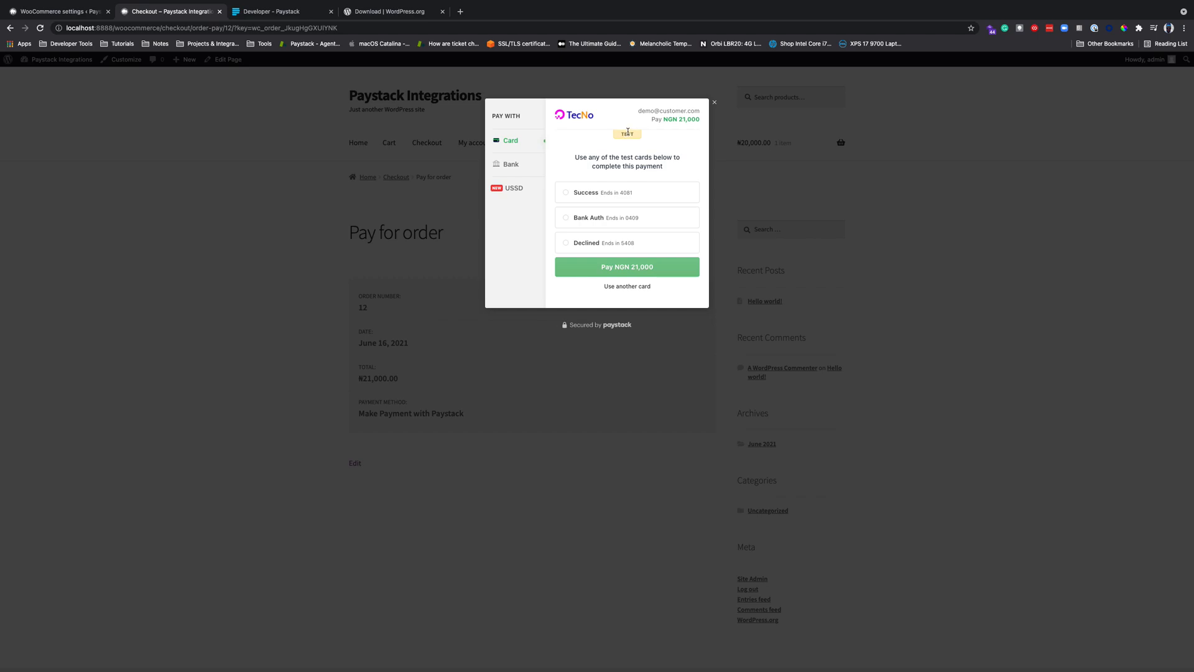
left_click(605, 196)
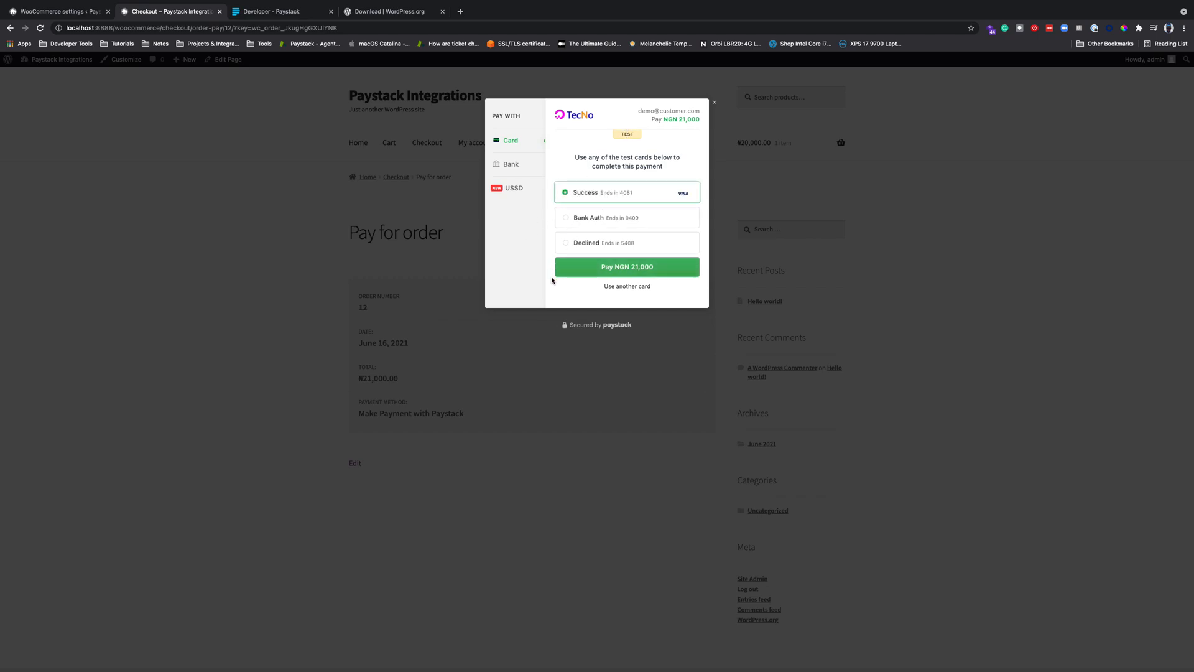
left_click(634, 276)
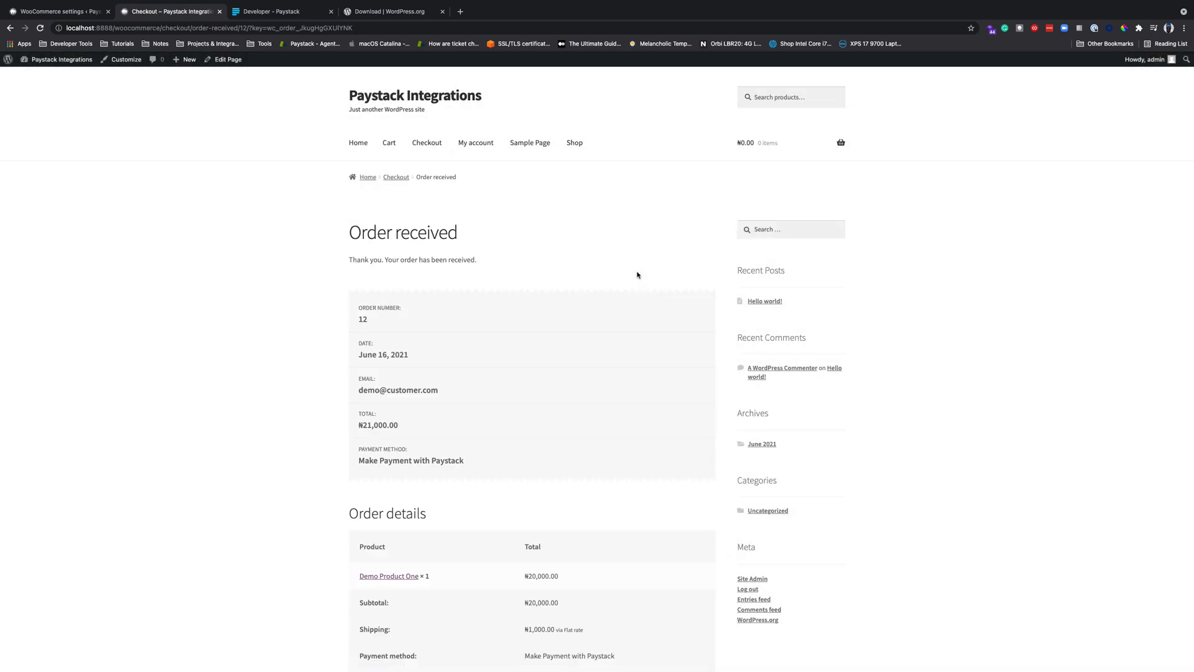
Step: Review the received order's details and open the most recent transaction in the Paystack dashboard to check the payment
scroll(466, 485, "down", 6)
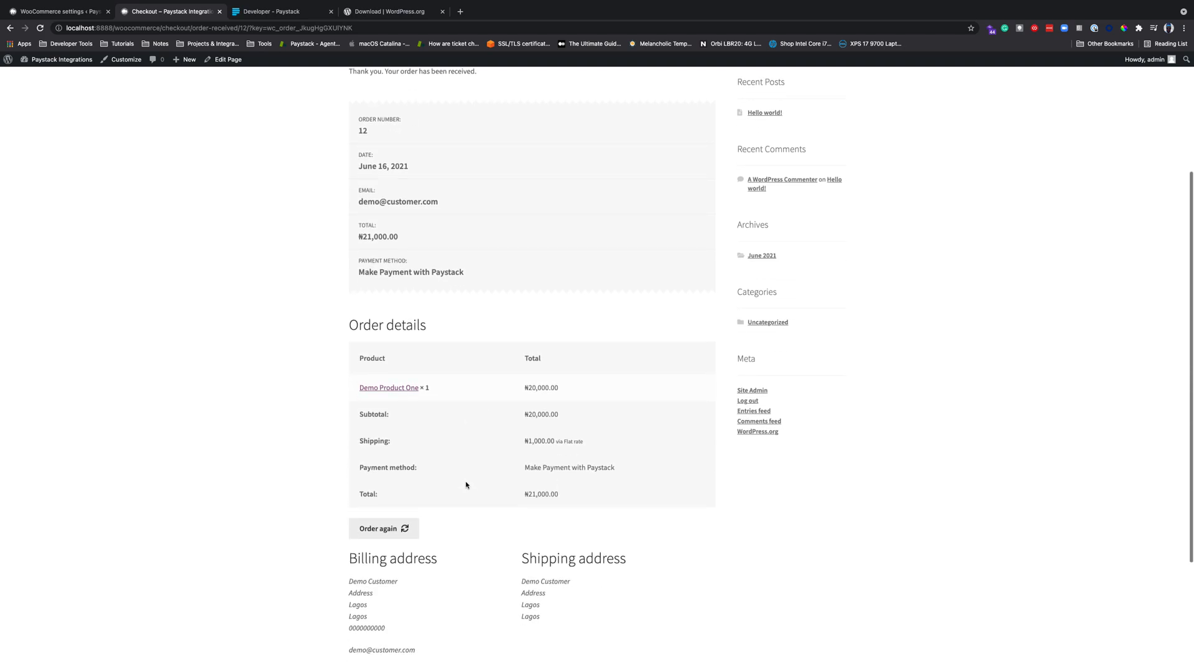
scroll(465, 485, "up", 6)
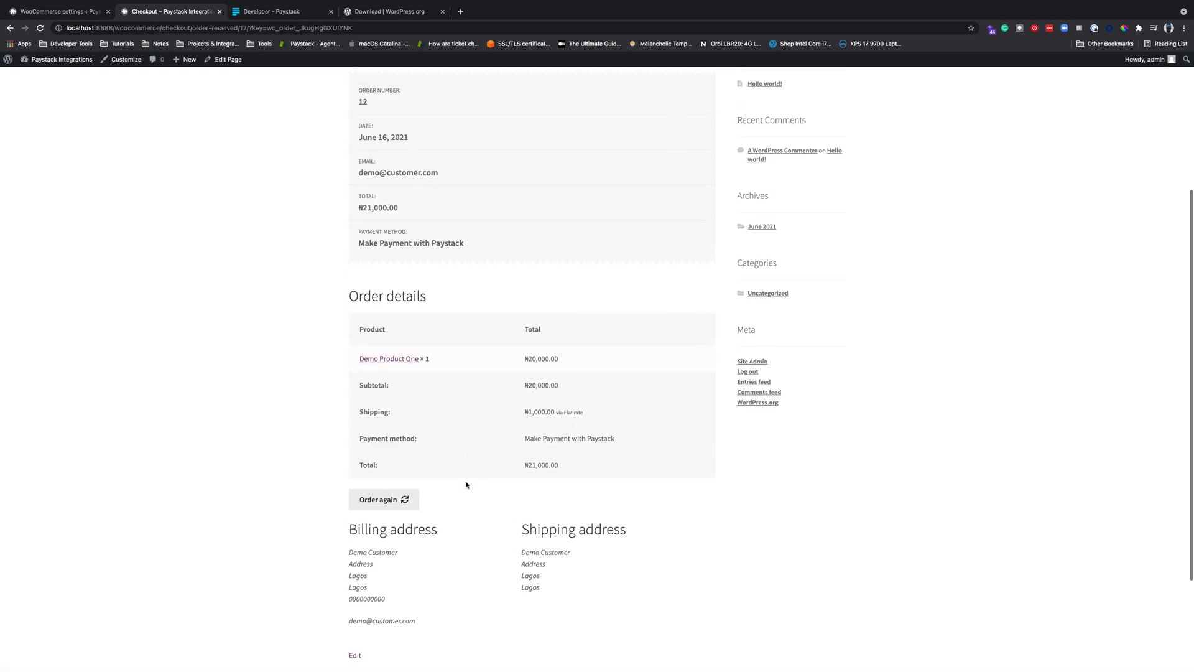
scroll(465, 485, "down", 1)
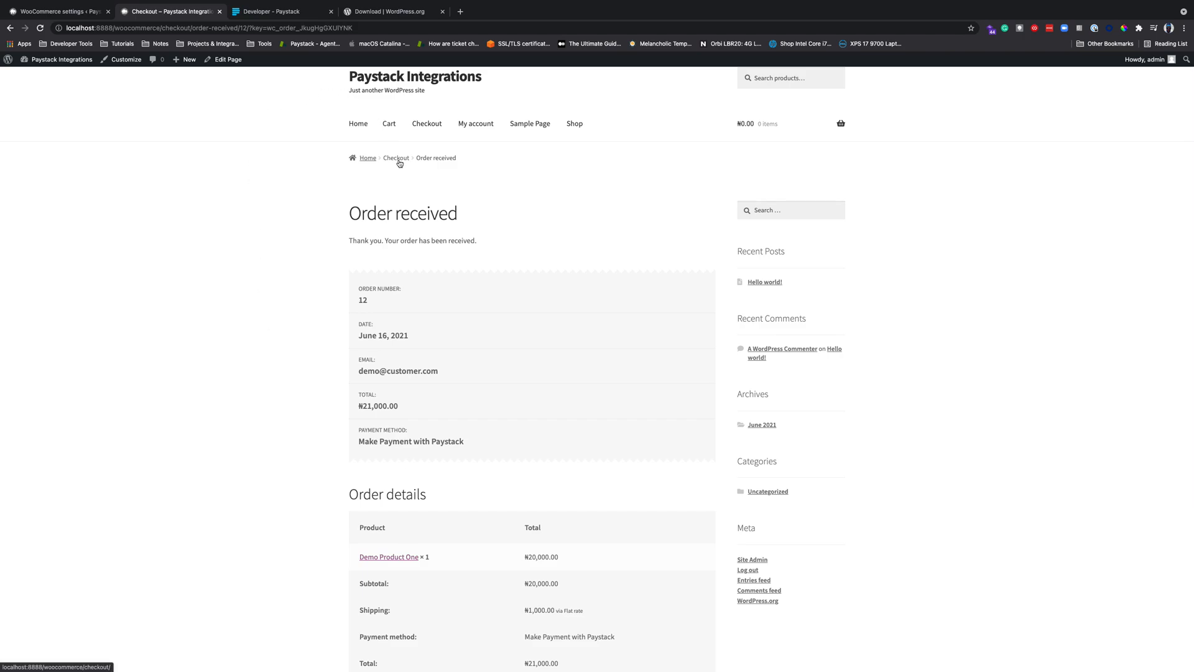
scroll(360, 346, "down", 5)
scroll(364, 344, "up", 6)
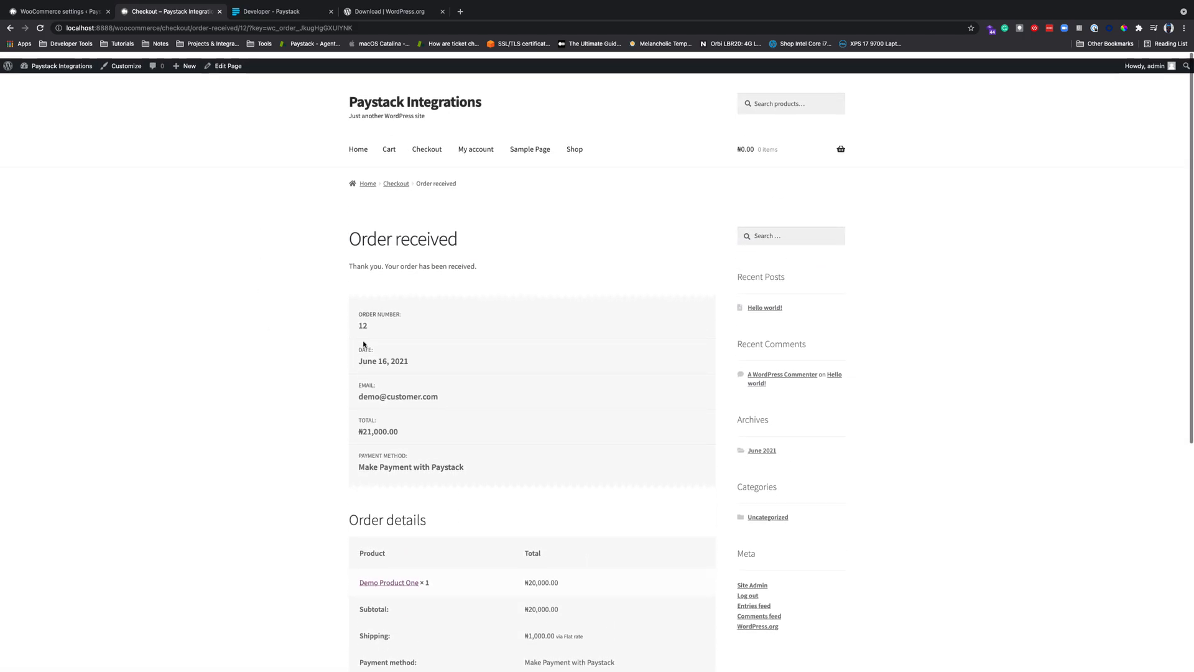
left_click(281, 12)
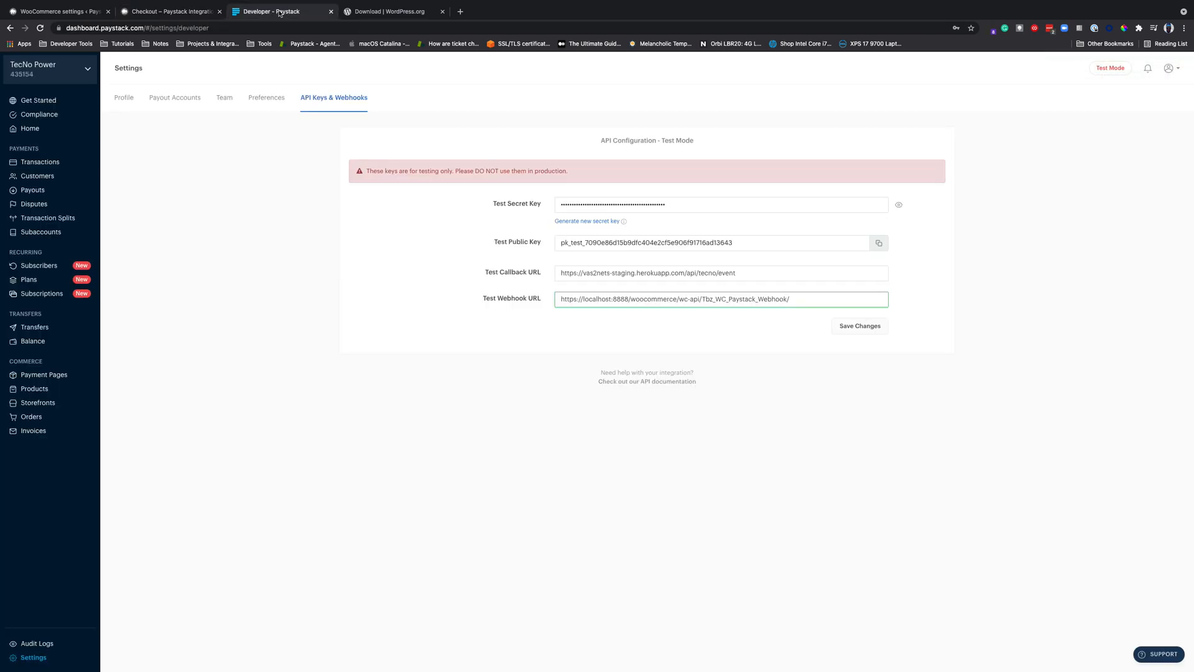
left_click(40, 163)
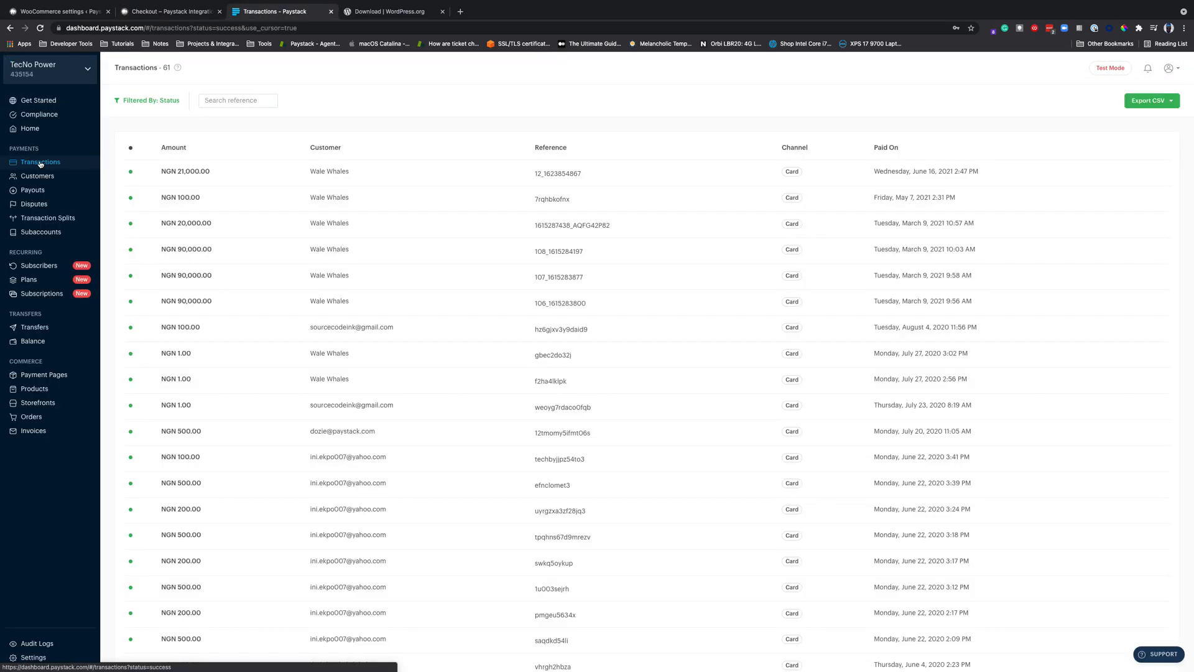
left_click(198, 173)
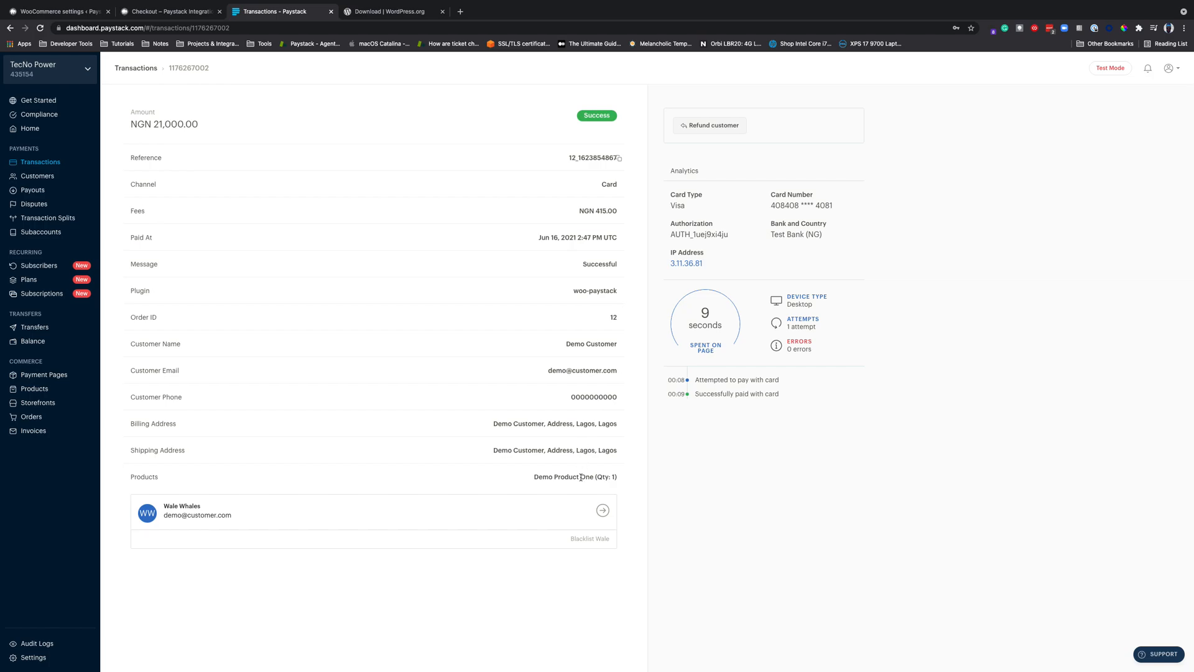
Step: Preview the new test order in the WooCommerce admin's orders list and close the preview
left_click(161, 13)
left_click(47, 77)
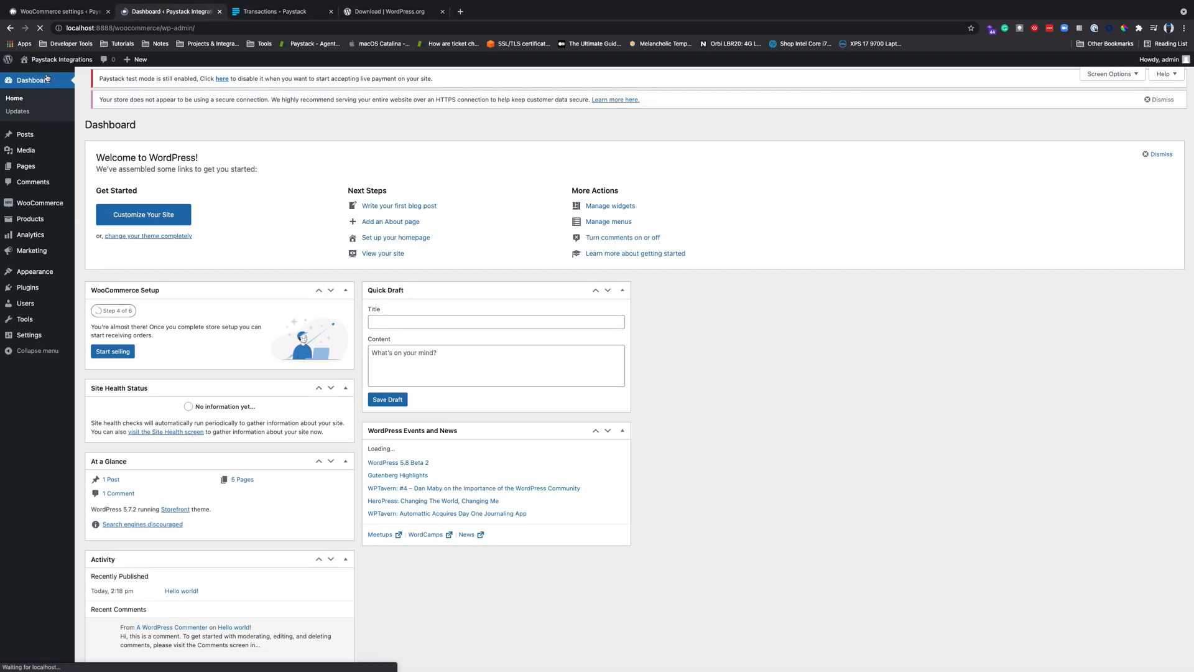
mouse_move(36, 208)
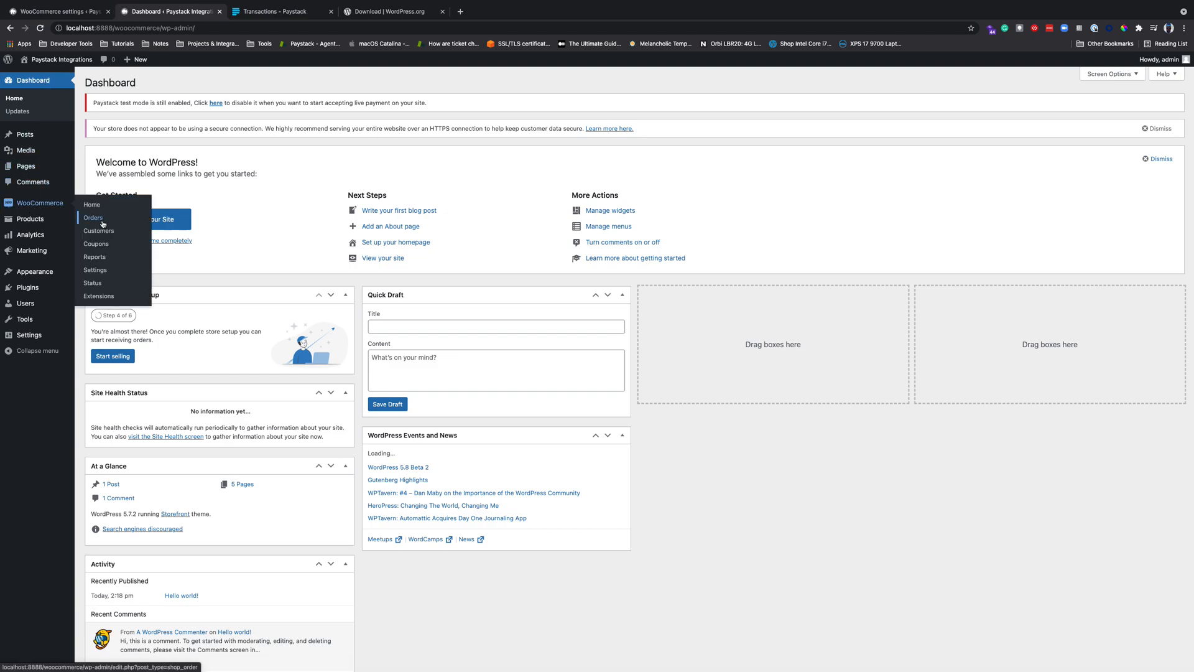
left_click(94, 220)
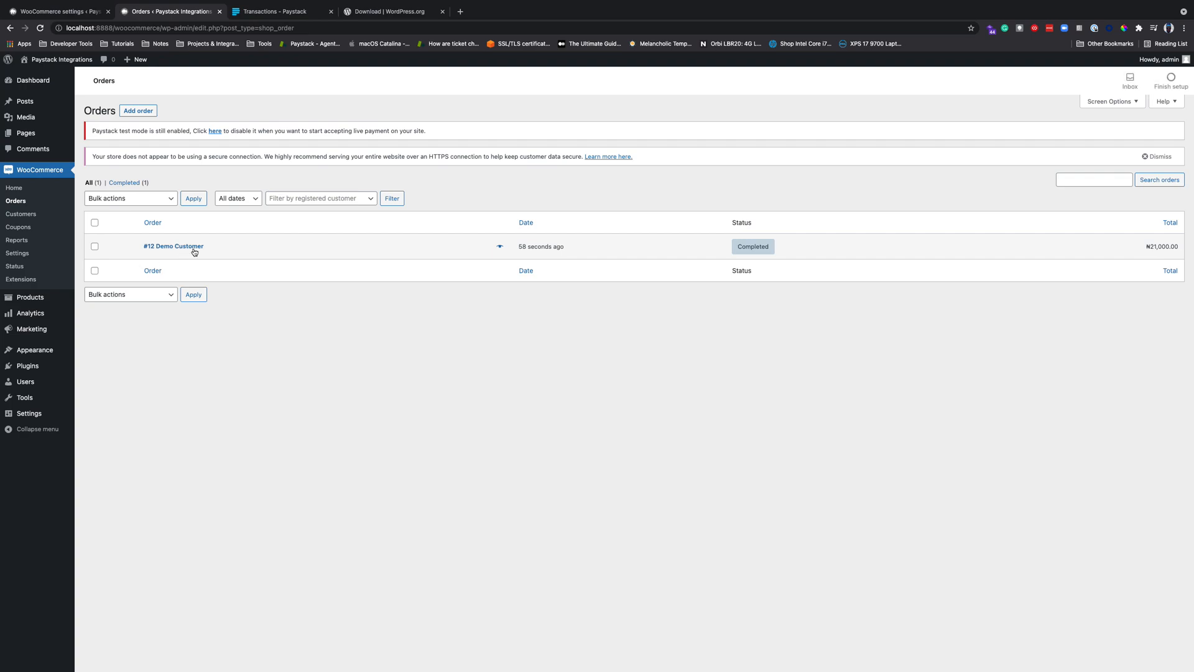
left_click(500, 246)
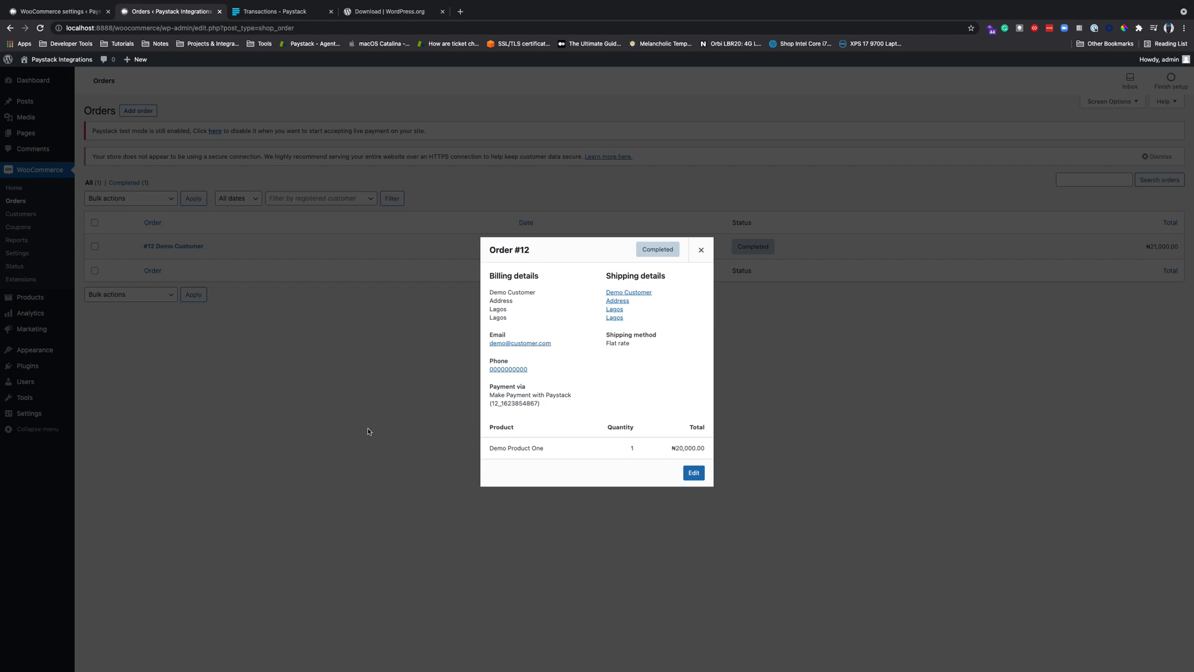
left_click(359, 474)
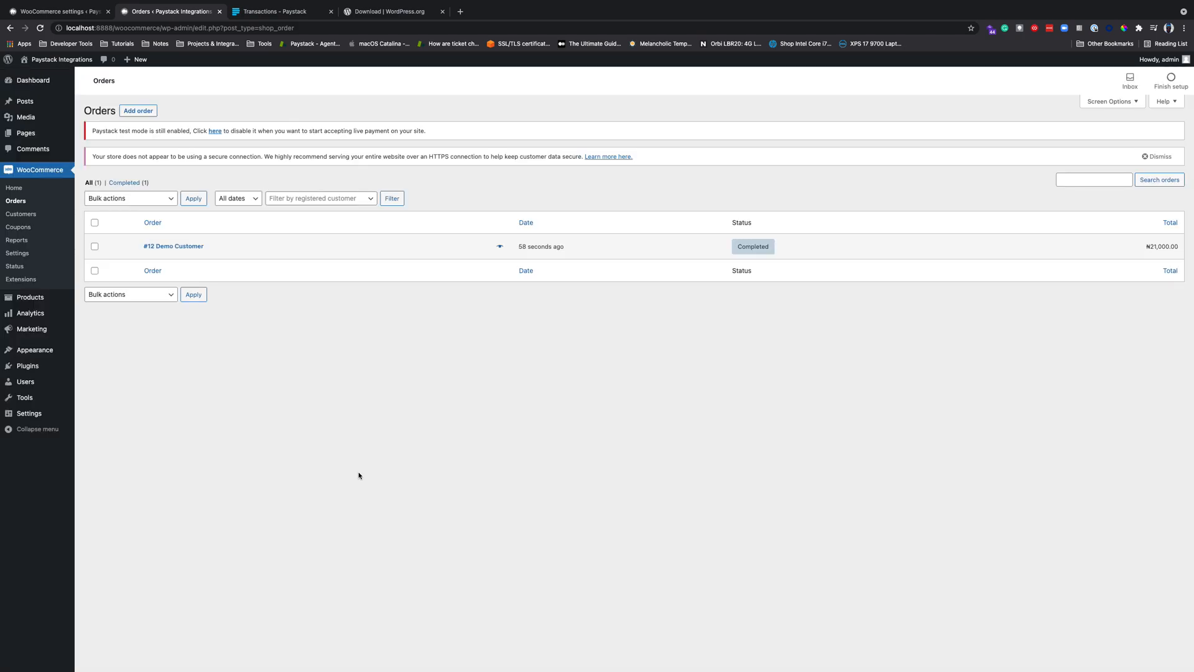